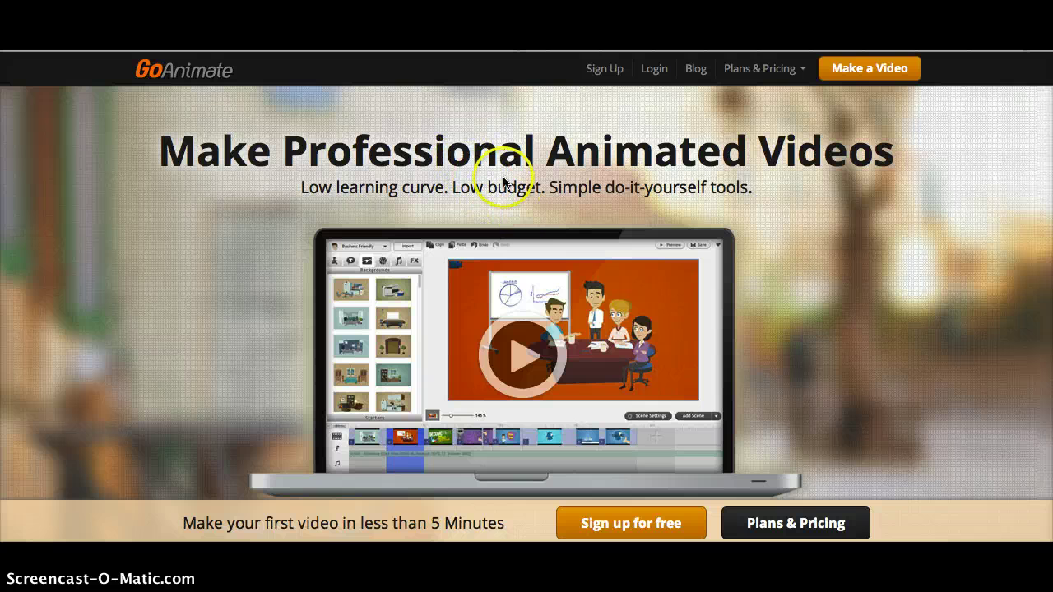
- Open the GoAnimate account sign-up form, then dismiss it
{"action": "left_click", "coordinate": [498, 182]}
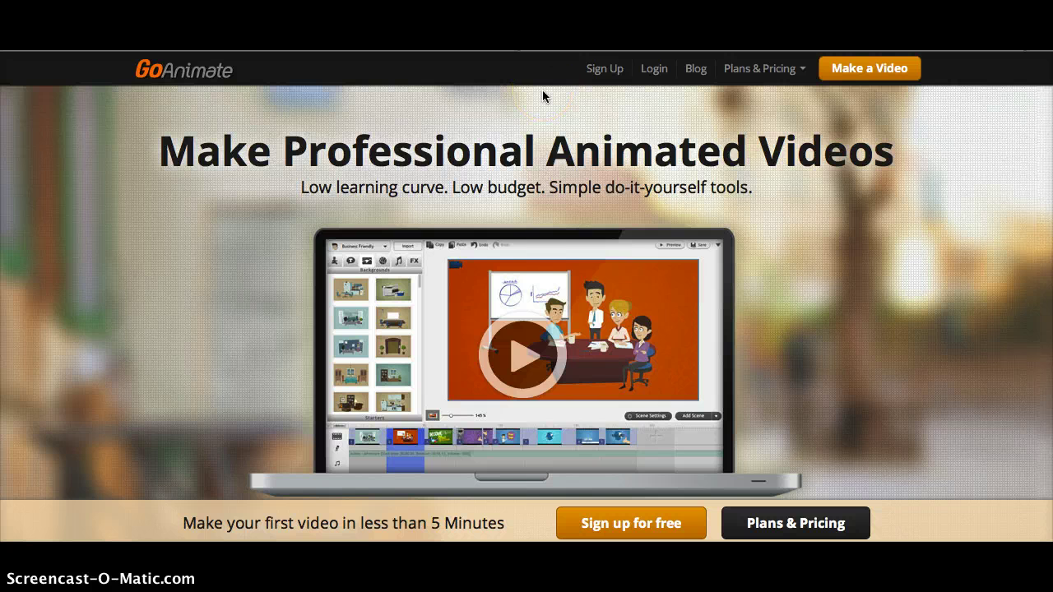
{"action": "left_click", "coordinate": [592, 69]}
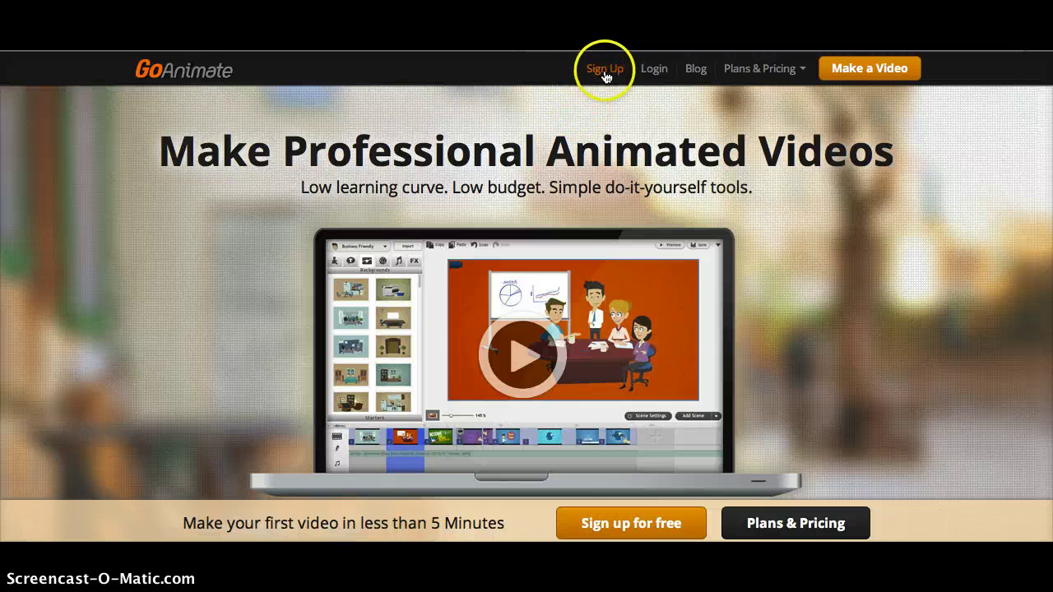
{"action": "left_click", "coordinate": [605, 73]}
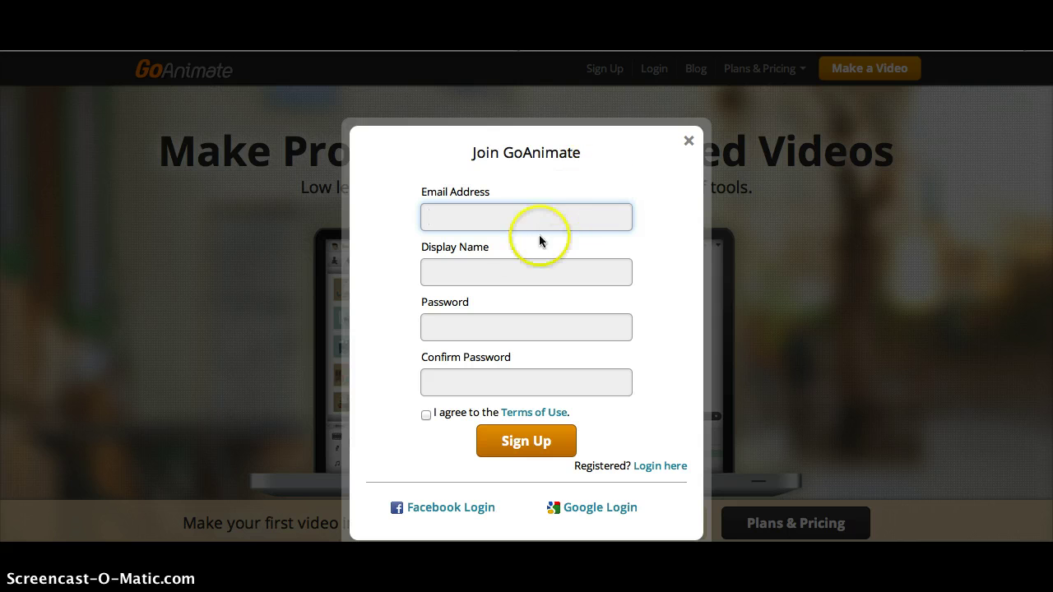
{"action": "left_click", "coordinate": [690, 143]}
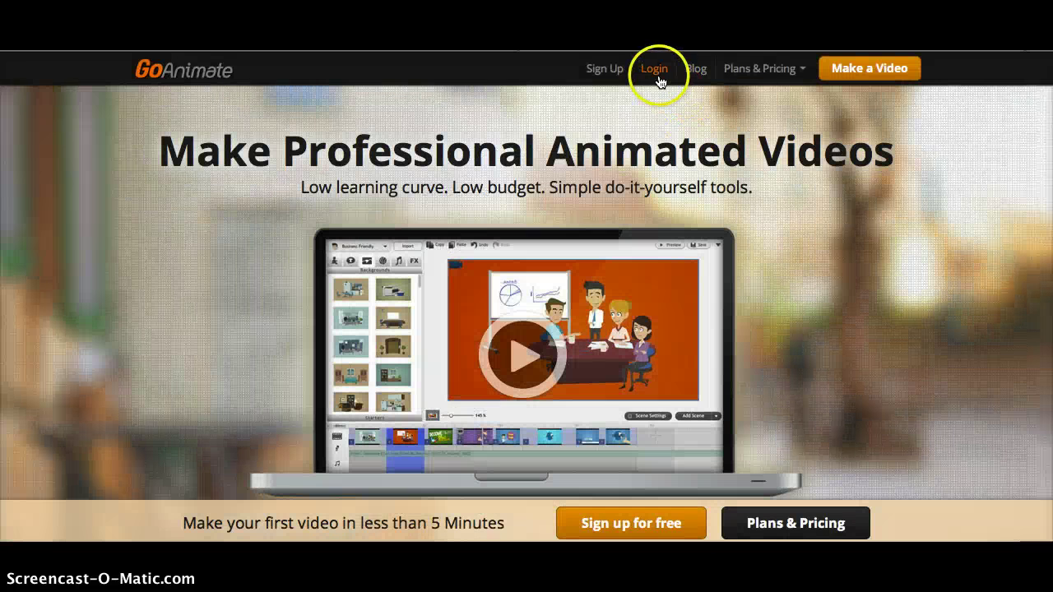
- Log in with the account username and password, declining Safari's offer to save the password
{"action": "left_click", "coordinate": [656, 70]}
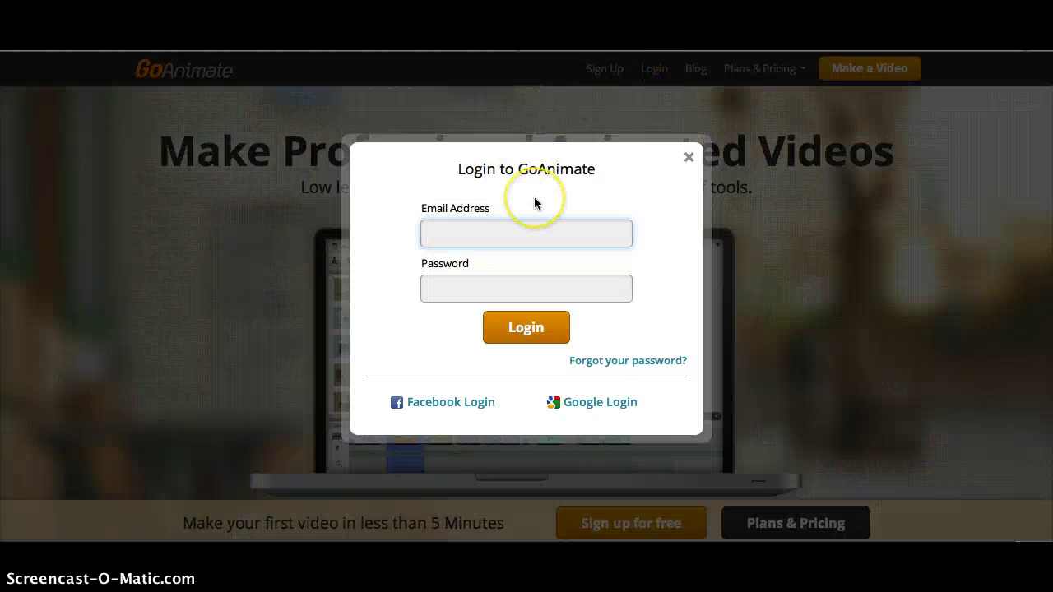
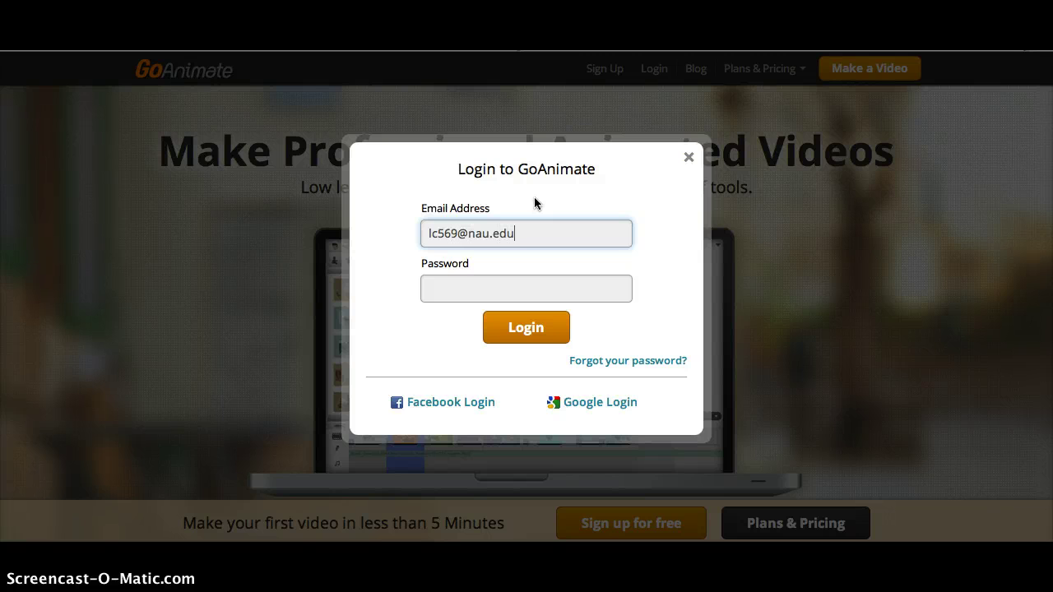
{"action": "key", "text": "Tab"}
{"action": "type", "text": "********"}
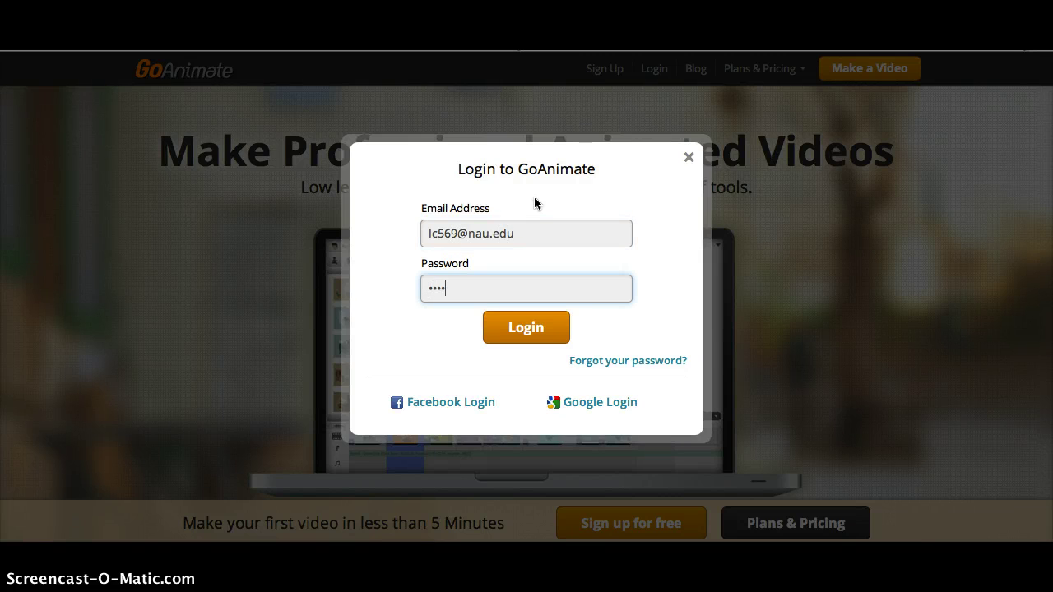
{"action": "type", "text": "*****"}
{"action": "key", "text": "Return"}
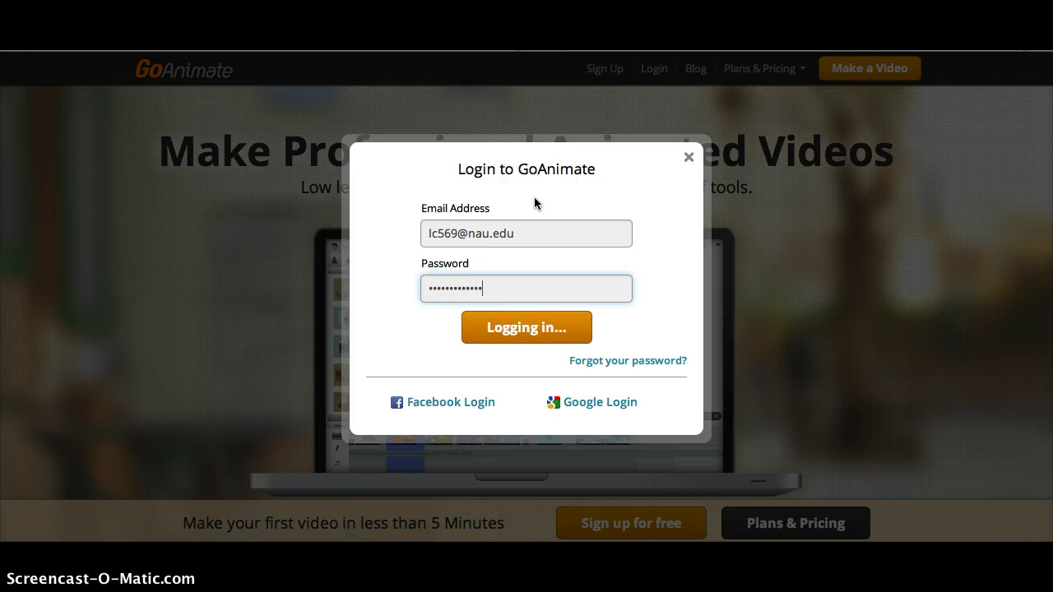
{"action": "left_click", "coordinate": [625, 134]}
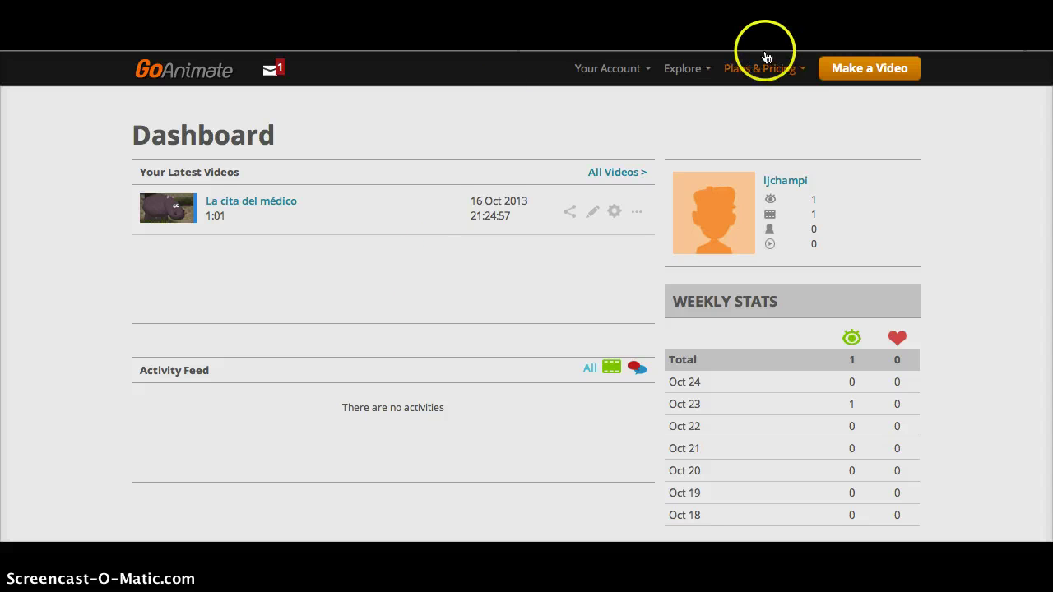
- Start a new video and scroll through the available theme cards
{"action": "left_click", "coordinate": [864, 69]}
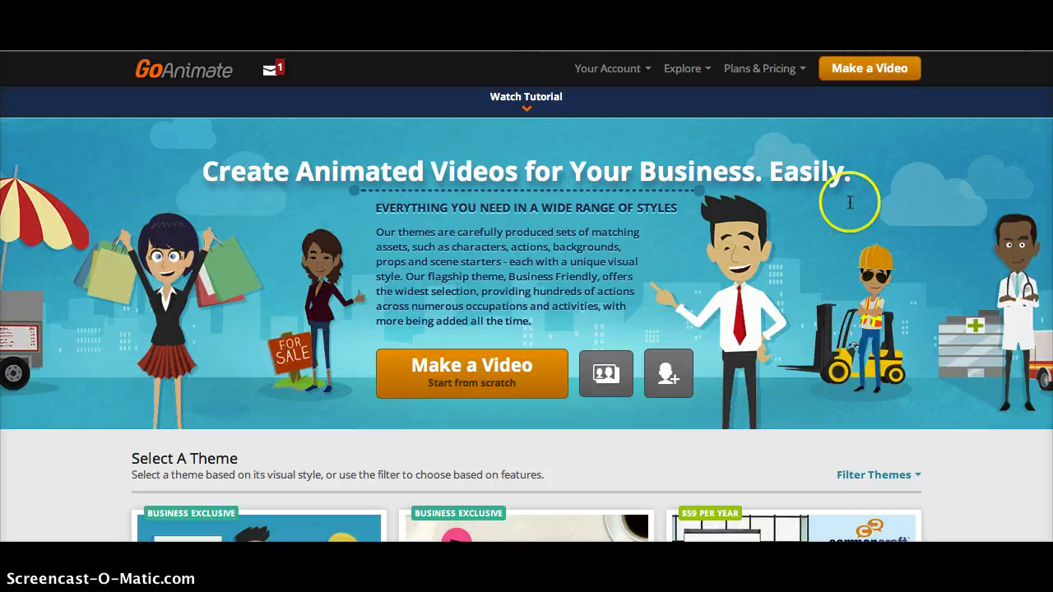
{"action": "scroll", "coordinate": [854, 306], "scroll_direction": "down", "scroll_amount": 1}
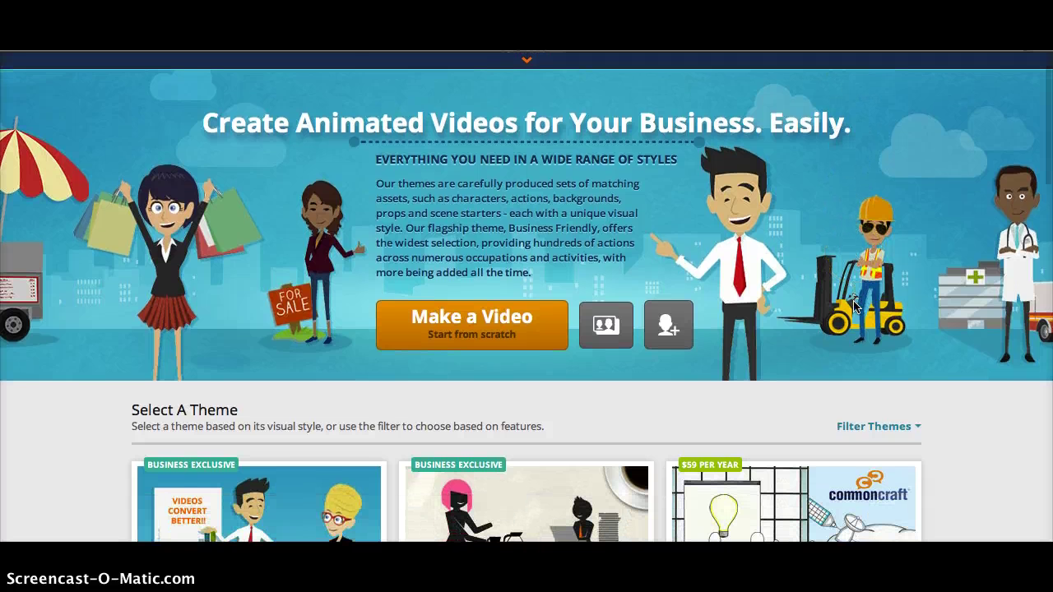
{"action": "scroll", "coordinate": [854, 306], "scroll_direction": "down", "scroll_amount": 3}
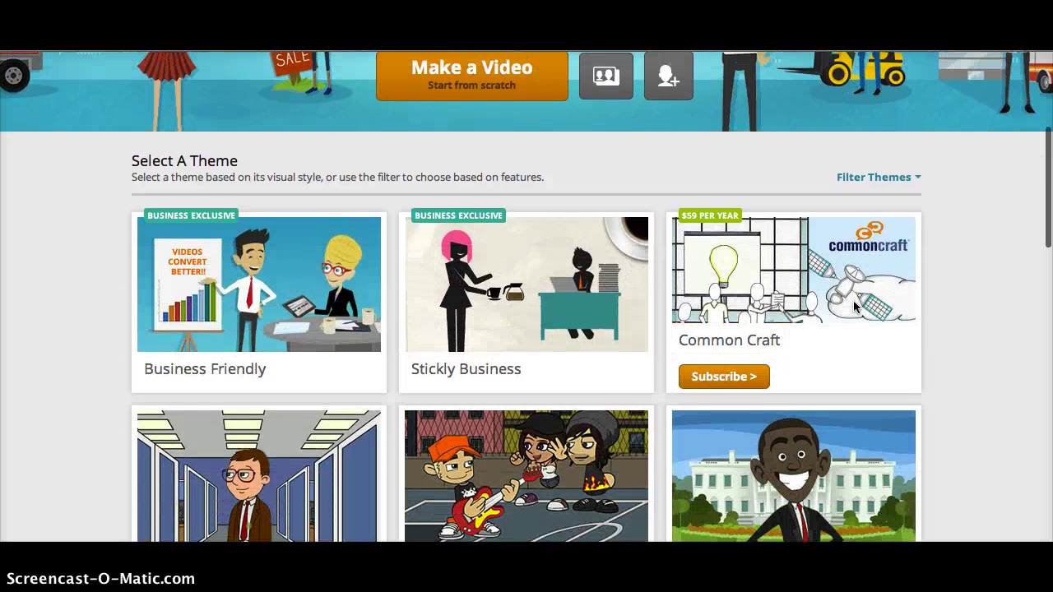
{"action": "scroll", "coordinate": [853, 307], "scroll_direction": "up", "scroll_amount": 2}
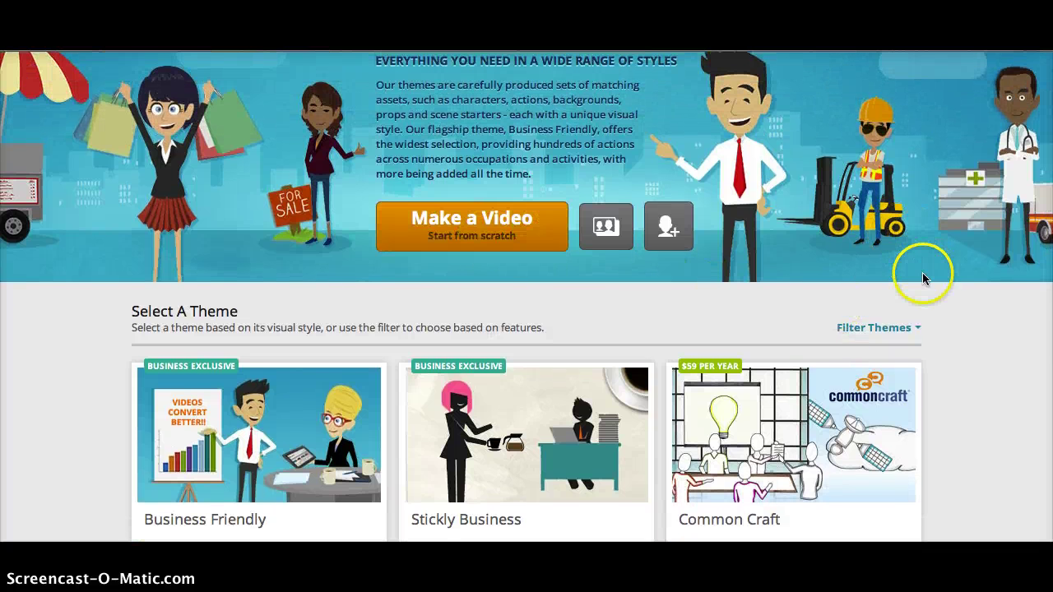
{"action": "scroll", "coordinate": [921, 277], "scroll_direction": "down", "scroll_amount": 2}
{"action": "scroll", "coordinate": [922, 279], "scroll_direction": "down", "scroll_amount": 5}
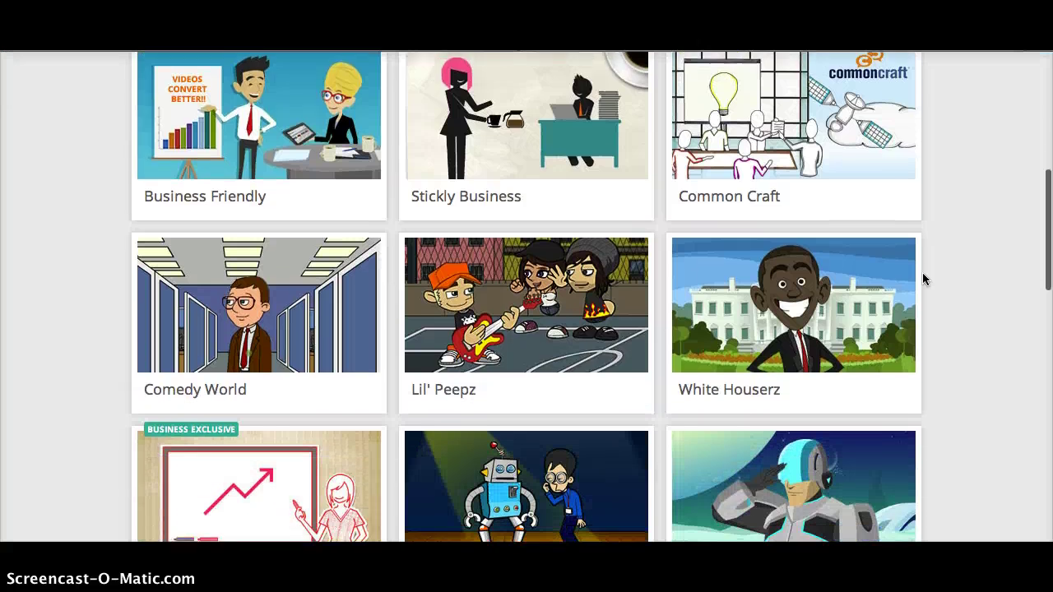
{"action": "scroll", "coordinate": [921, 279], "scroll_direction": "down", "scroll_amount": 3}
{"action": "scroll", "coordinate": [922, 279], "scroll_direction": "up", "scroll_amount": 6}
{"action": "scroll", "coordinate": [922, 272], "scroll_direction": "up", "scroll_amount": 1}
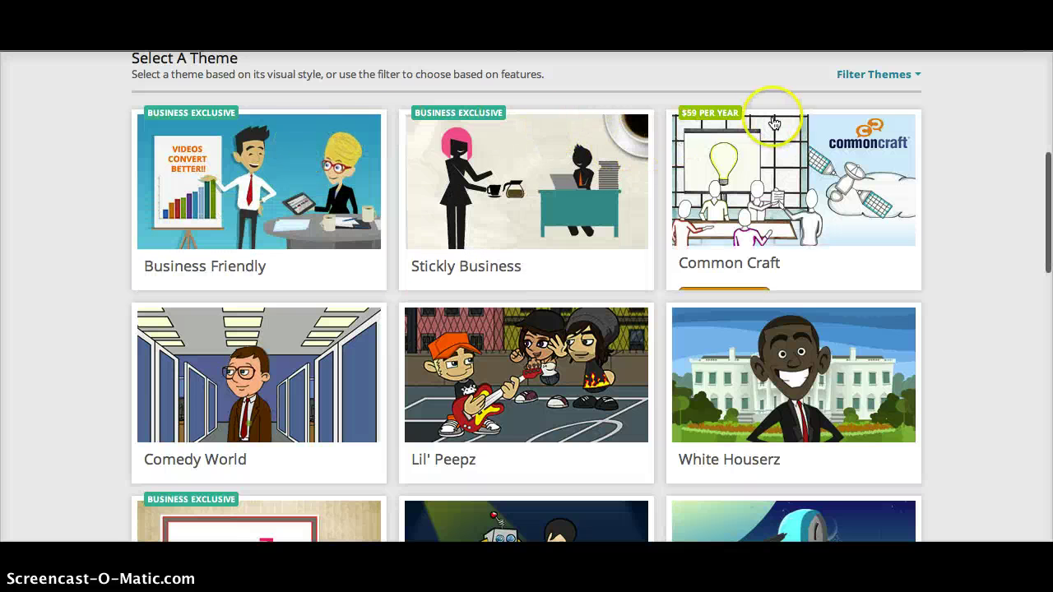
{"action": "scroll", "coordinate": [987, 268], "scroll_direction": "down", "scroll_amount": 1}
{"action": "scroll", "coordinate": [988, 268], "scroll_direction": "down", "scroll_amount": 2}
{"action": "scroll", "coordinate": [987, 267], "scroll_direction": "down", "scroll_amount": 3}
- Pick the Cartoon Classics theme so the studio opens with it
{"action": "left_click", "coordinate": [1004, 231]}
{"action": "scroll", "coordinate": [1004, 231], "scroll_direction": "down", "scroll_amount": 1}
{"action": "mouse_move", "coordinate": [510, 185]}
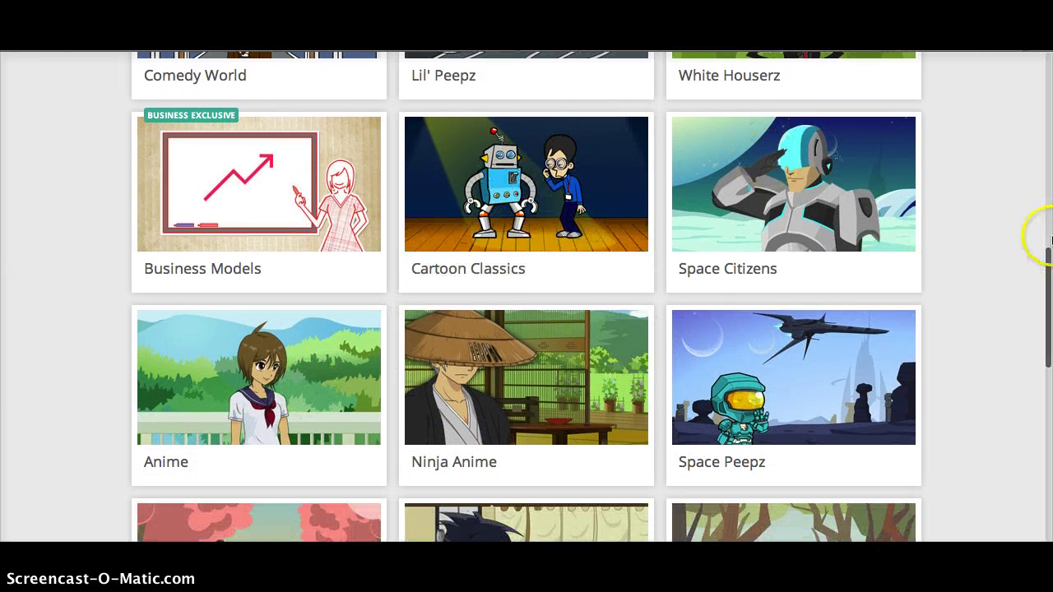
{"action": "scroll", "coordinate": [1036, 232], "scroll_direction": "down", "scroll_amount": 2}
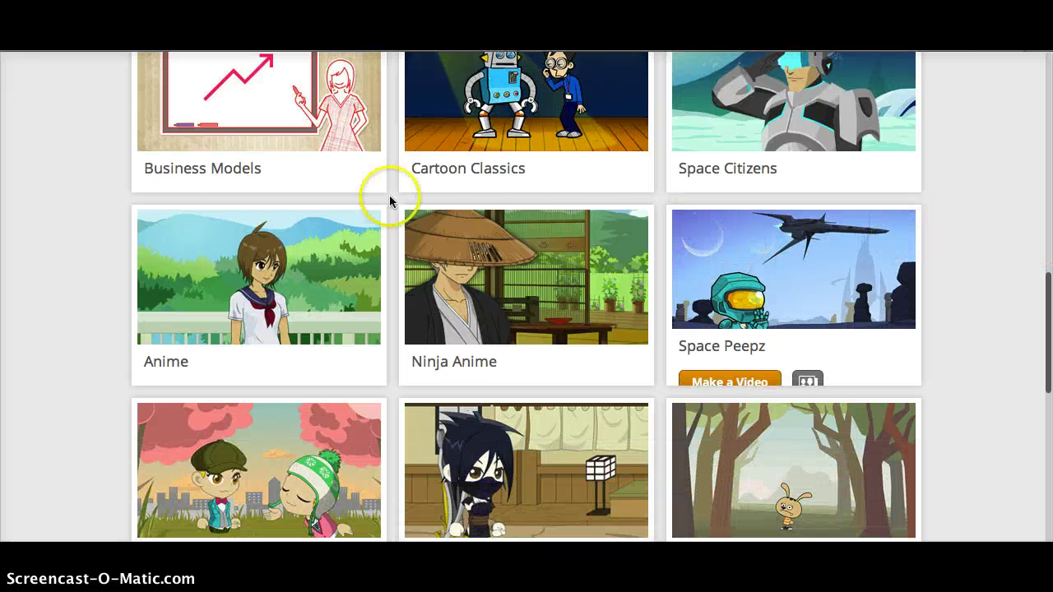
{"action": "scroll", "coordinate": [1006, 312], "scroll_direction": "down", "scroll_amount": 3}
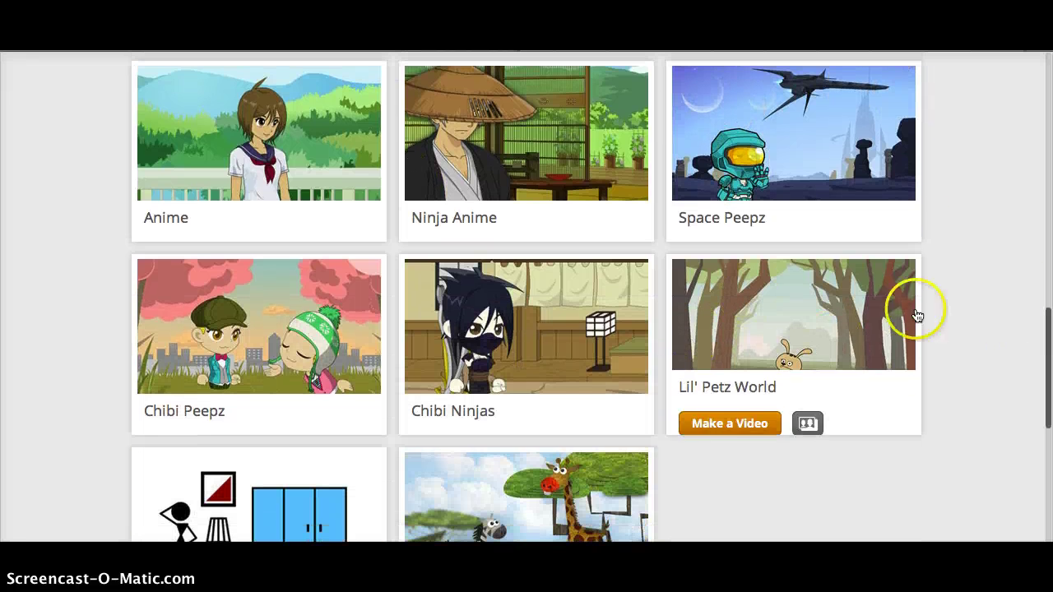
{"action": "scroll", "coordinate": [959, 298], "scroll_direction": "down", "scroll_amount": 2}
{"action": "scroll", "coordinate": [963, 297], "scroll_direction": "down", "scroll_amount": 2}
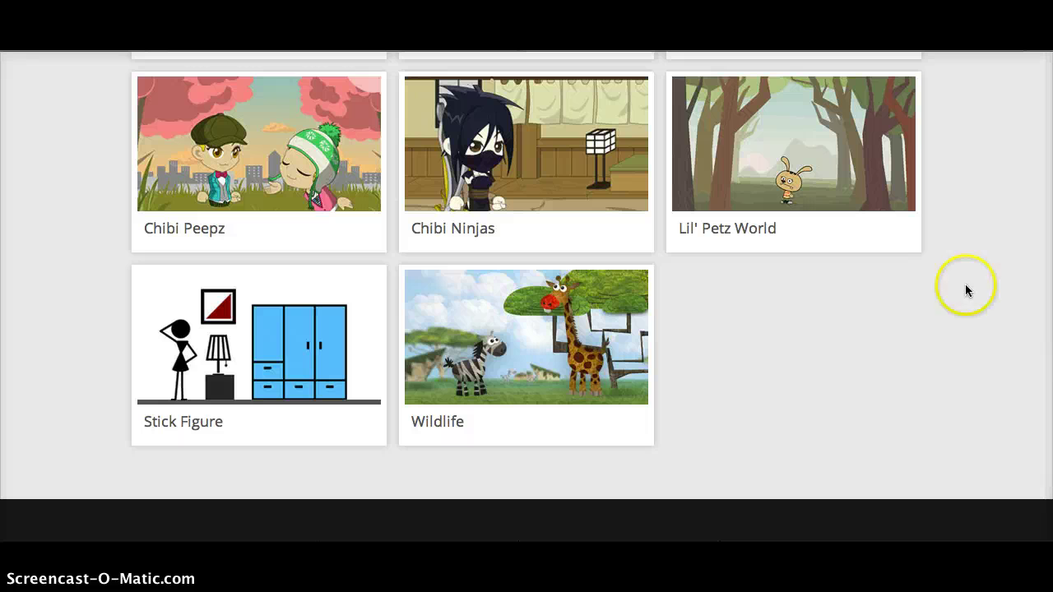
{"action": "scroll", "coordinate": [964, 248], "scroll_direction": "up", "scroll_amount": 12}
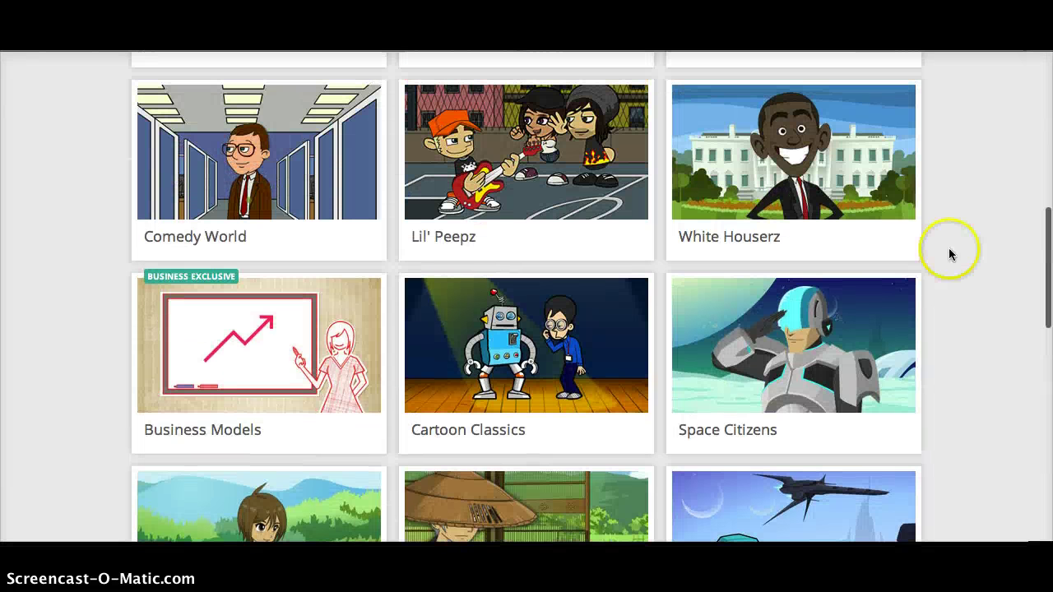
{"action": "mouse_move", "coordinate": [525, 350]}
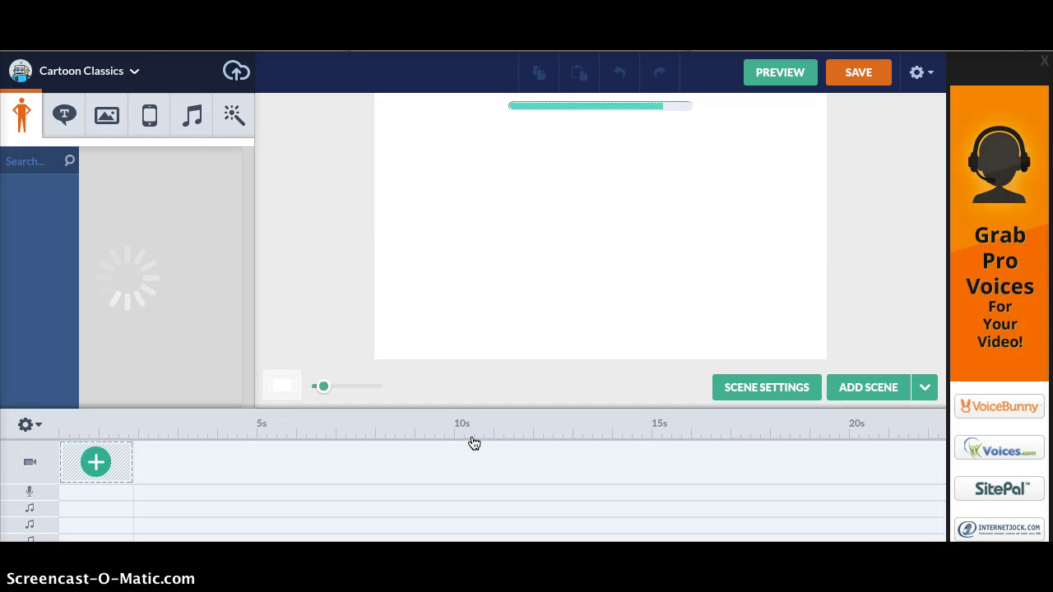
- Once the studio shows the bar scene, switch the library to backgrounds and scroll the thumbnails
{"action": "left_click", "coordinate": [134, 359]}
{"action": "left_click", "coordinate": [37, 122]}
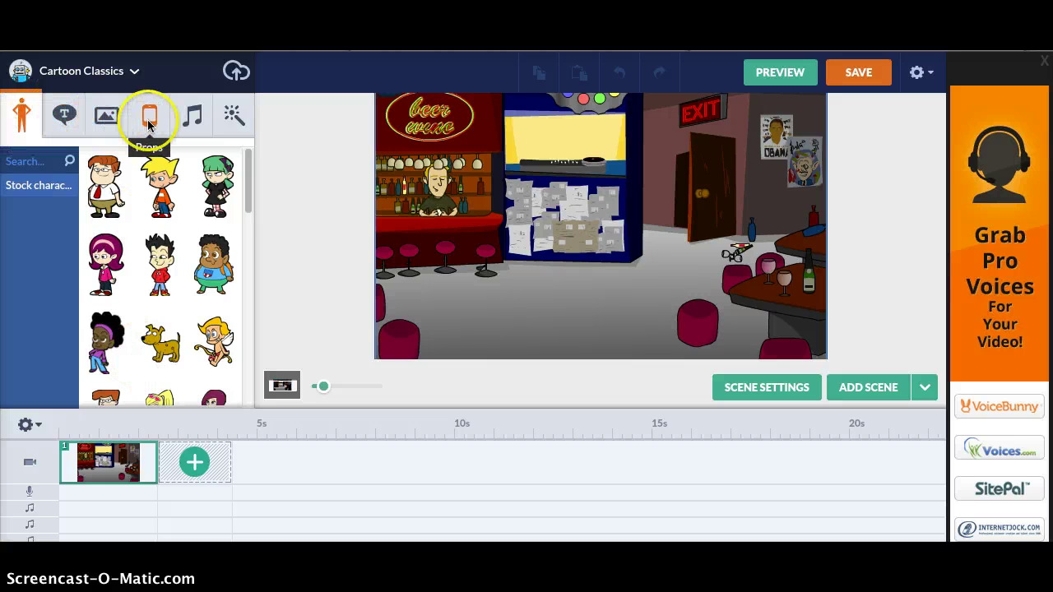
{"action": "left_click", "coordinate": [105, 113]}
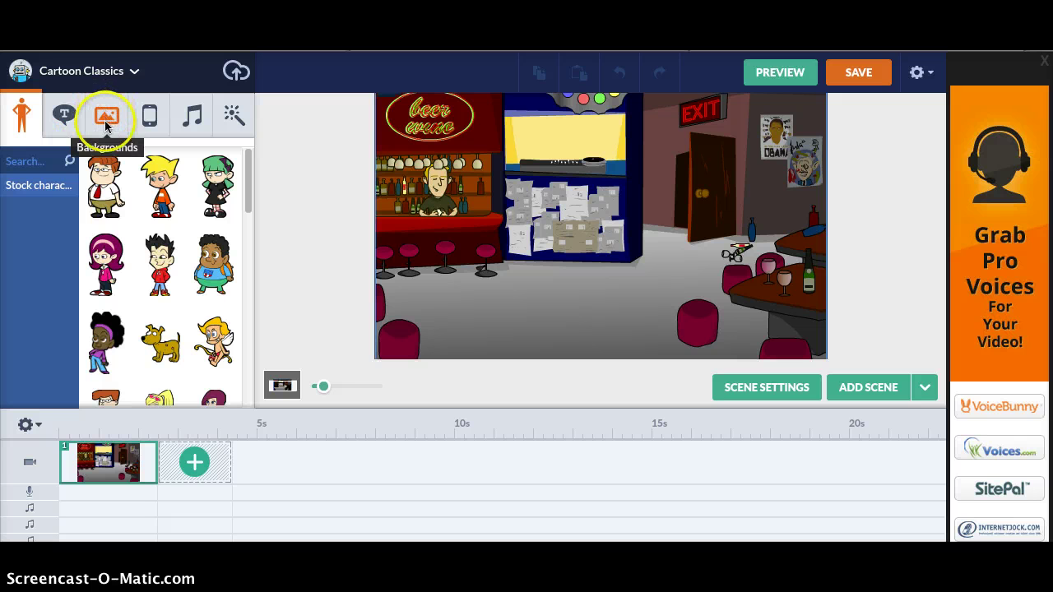
{"action": "left_click", "coordinate": [105, 122]}
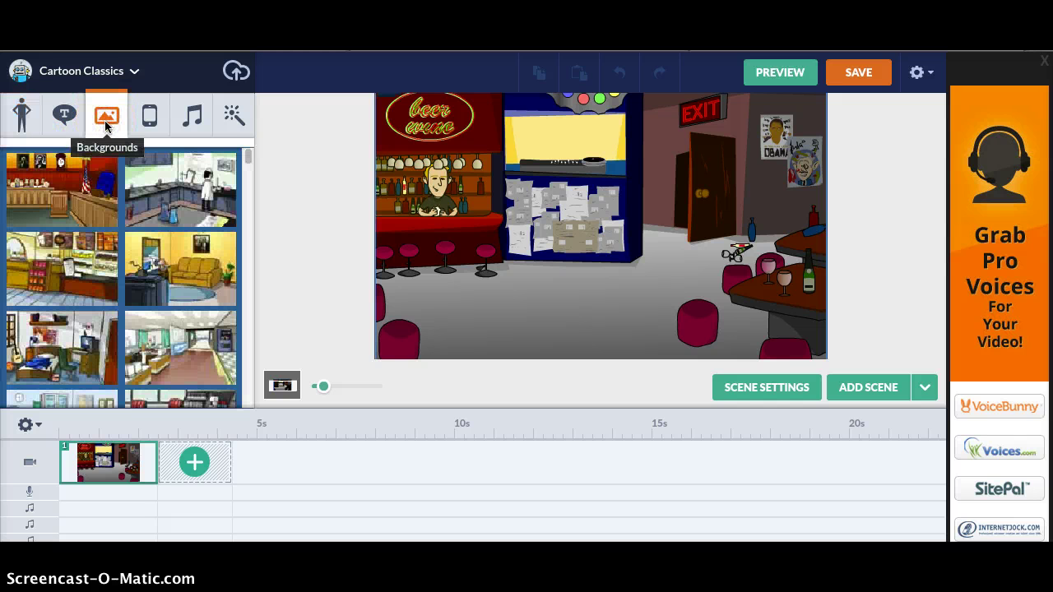
{"action": "scroll", "coordinate": [246, 165], "scroll_direction": "down", "scroll_amount": 5}
{"action": "left_click_drag", "start_coordinate": [247, 168], "coordinate": [252, 198]}
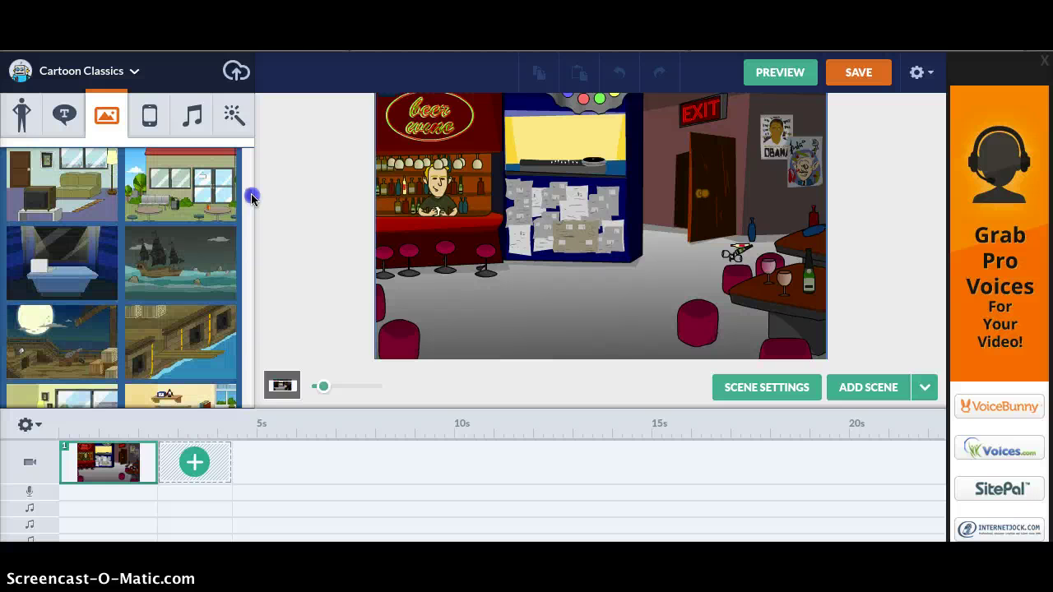
- Place the outdoor cafe exterior background onto scene 1
{"action": "left_click", "coordinate": [197, 190]}
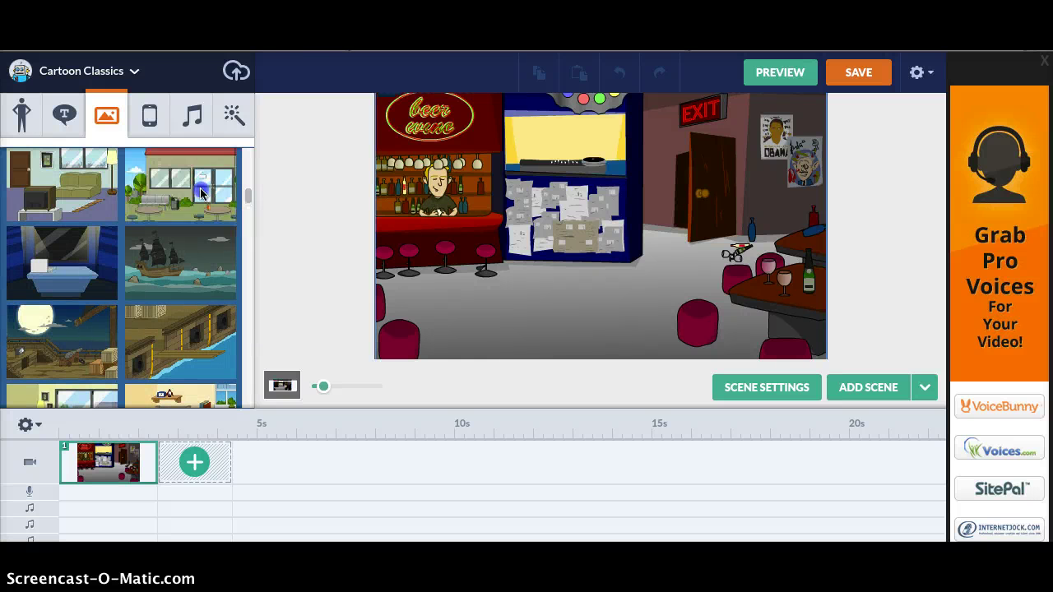
{"action": "left_click", "coordinate": [282, 161]}
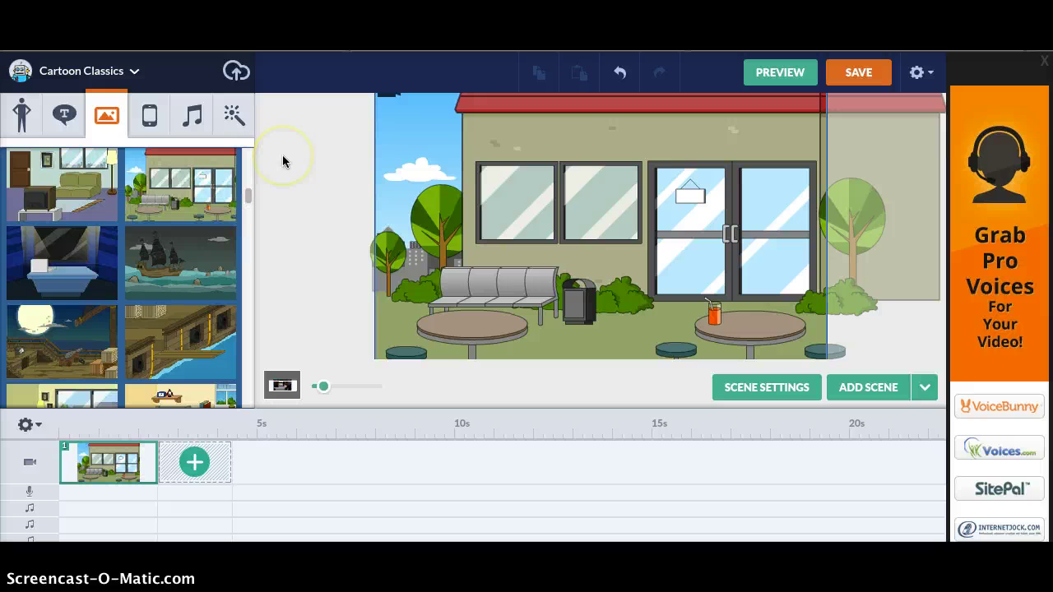
{"action": "left_click_drag", "start_coordinate": [159, 158], "coordinate": [408, 161]}
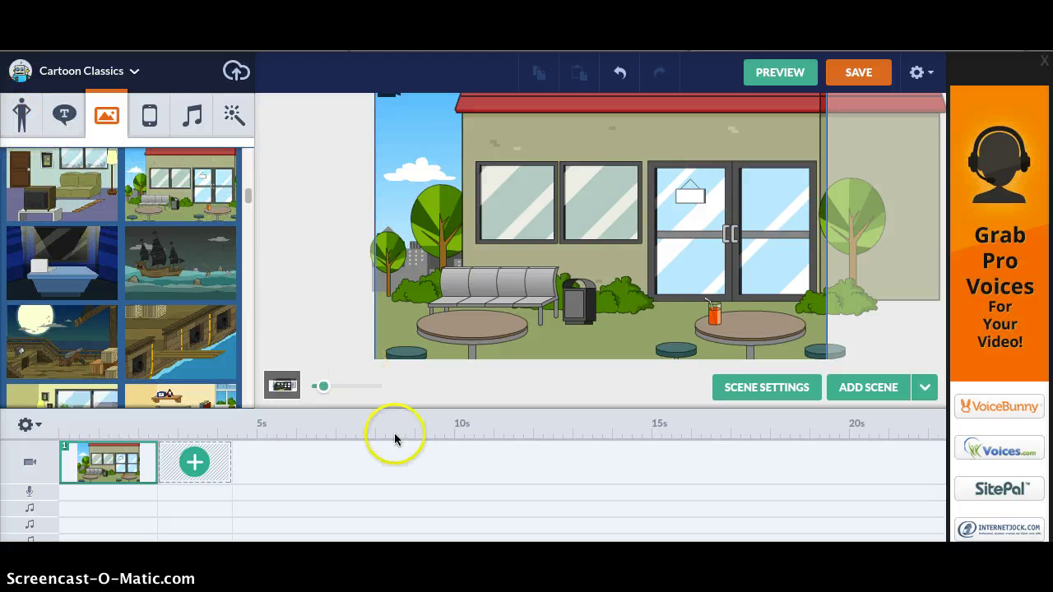
- Return to the Safari editor window and show the stock character library
{"action": "key", "text": "ctrl+Up"}
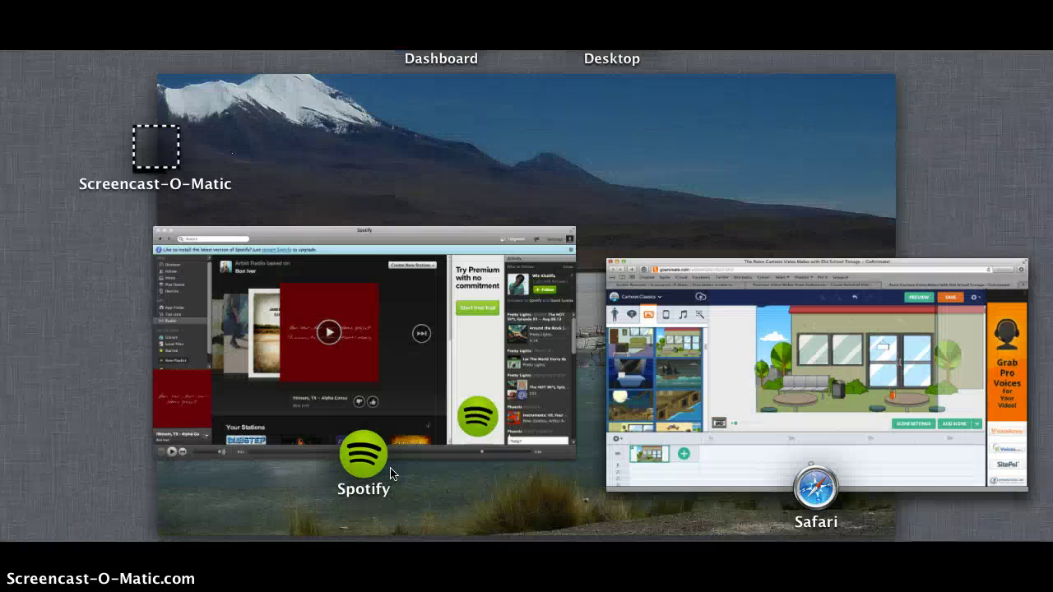
{"action": "left_click", "coordinate": [740, 352]}
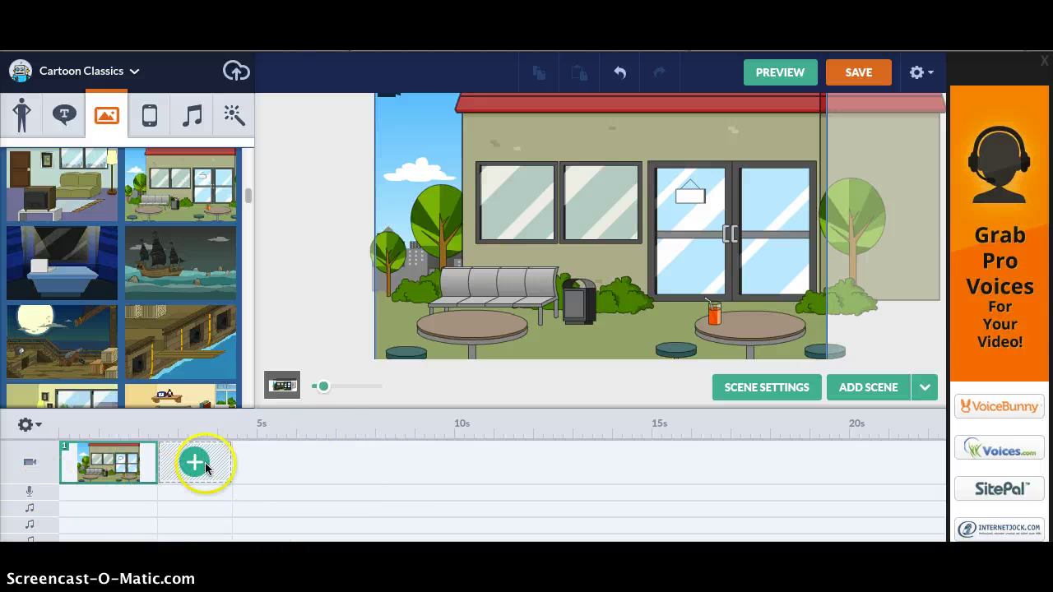
{"action": "mouse_move", "coordinate": [290, 355]}
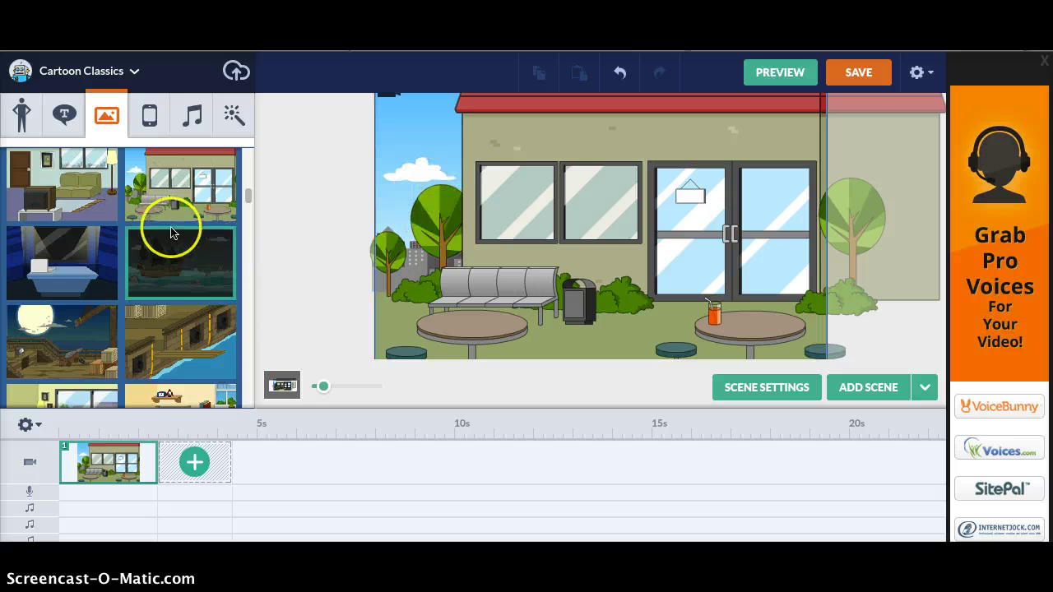
{"action": "left_click", "coordinate": [22, 123]}
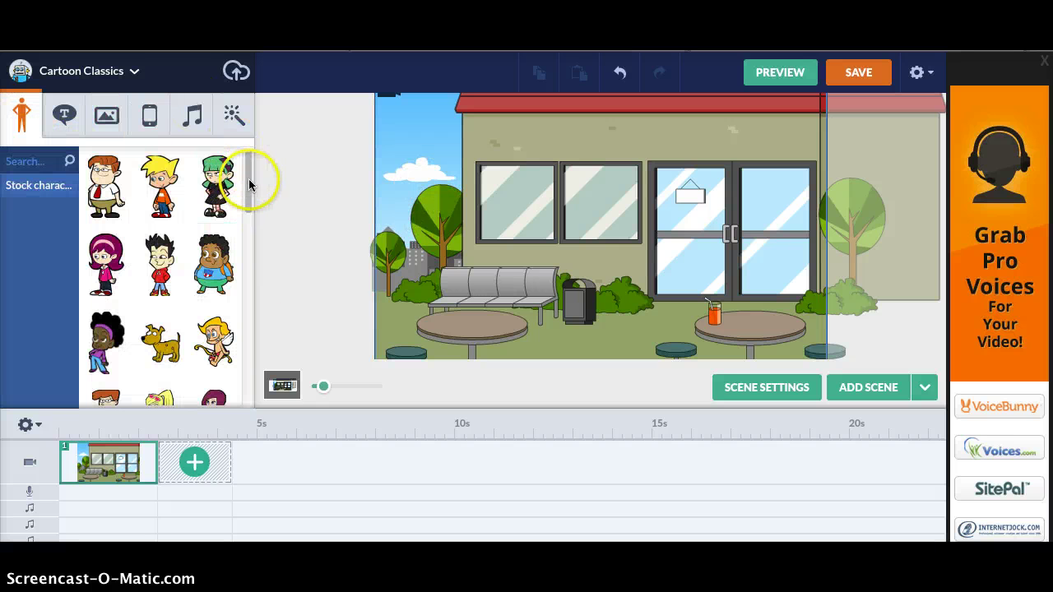
- Add the woman in the red outfit to the cafe stage and open her settings
{"action": "left_click_drag", "start_coordinate": [250, 179], "coordinate": [245, 268]}
{"action": "left_click", "coordinate": [106, 230]}
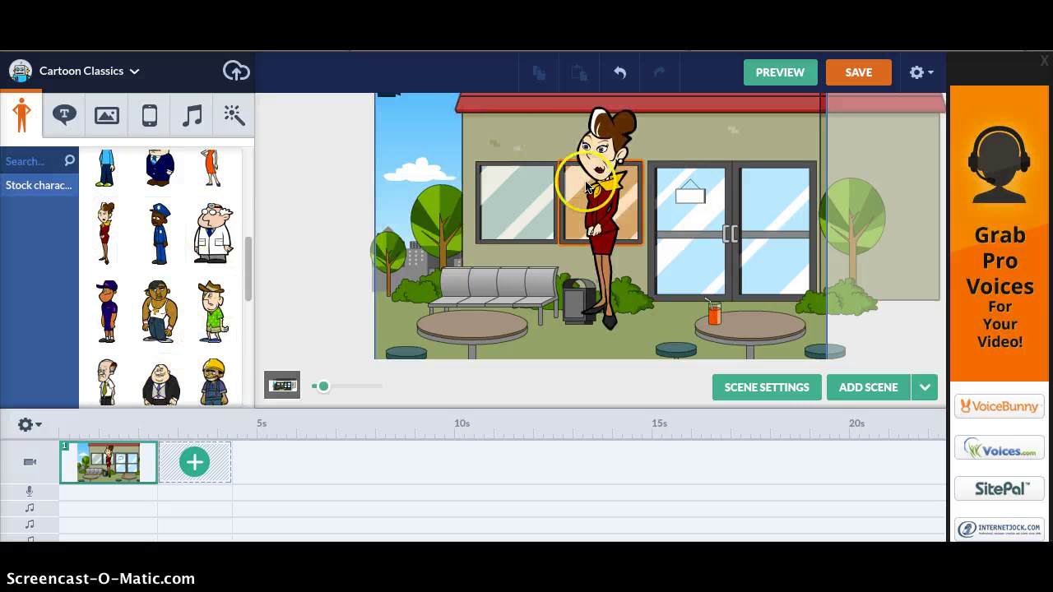
{"action": "left_click", "coordinate": [601, 225]}
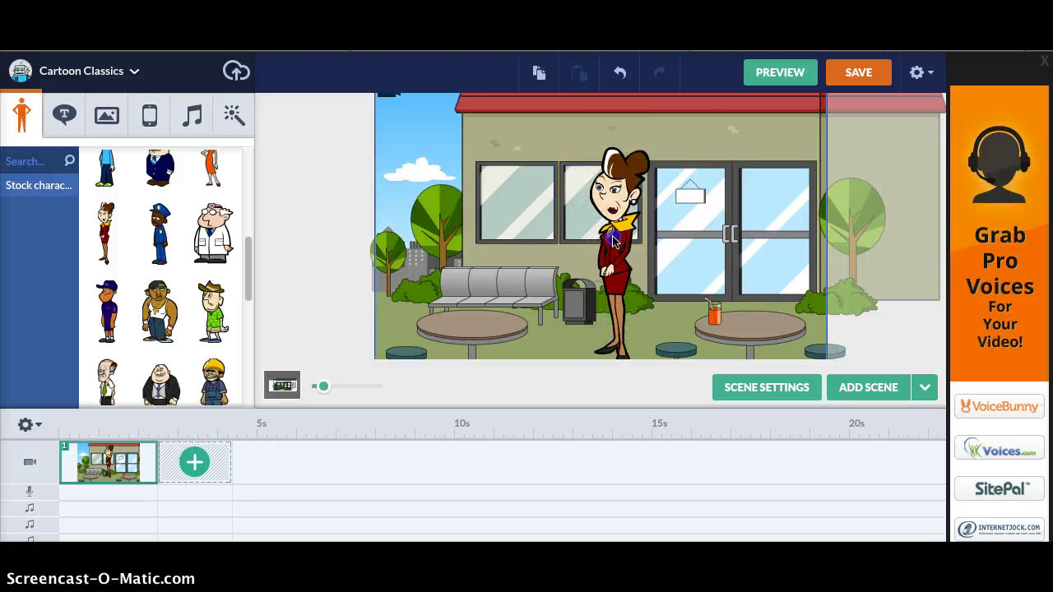
{"action": "left_click", "coordinate": [608, 251]}
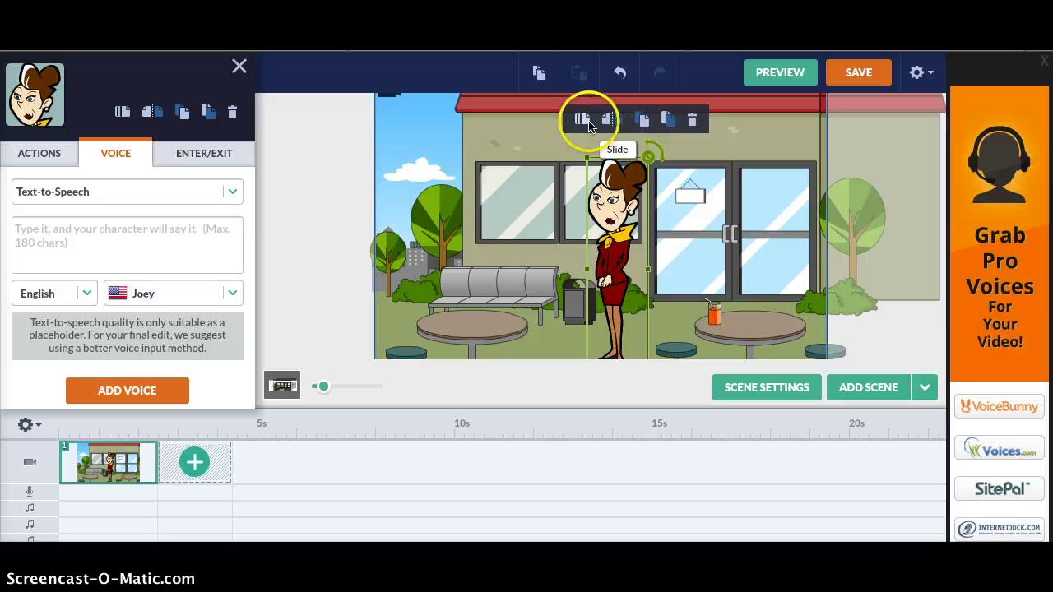
- Flip the woman, bring her forward, and move her left in front of the left window
{"action": "left_click", "coordinate": [608, 120]}
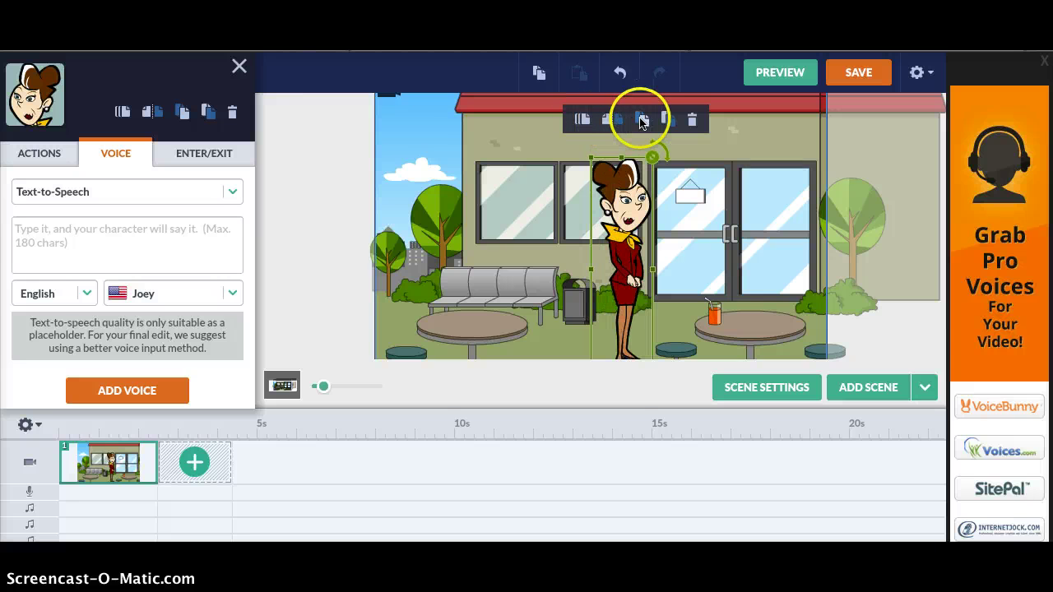
{"action": "left_click", "coordinate": [641, 120]}
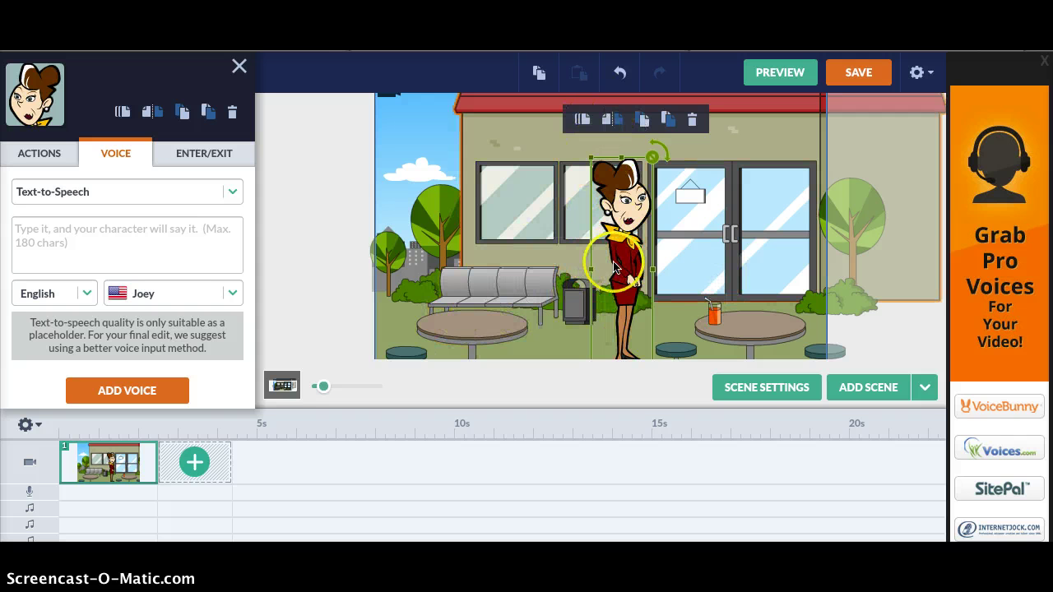
{"action": "left_click_drag", "start_coordinate": [493, 260], "coordinate": [618, 261]}
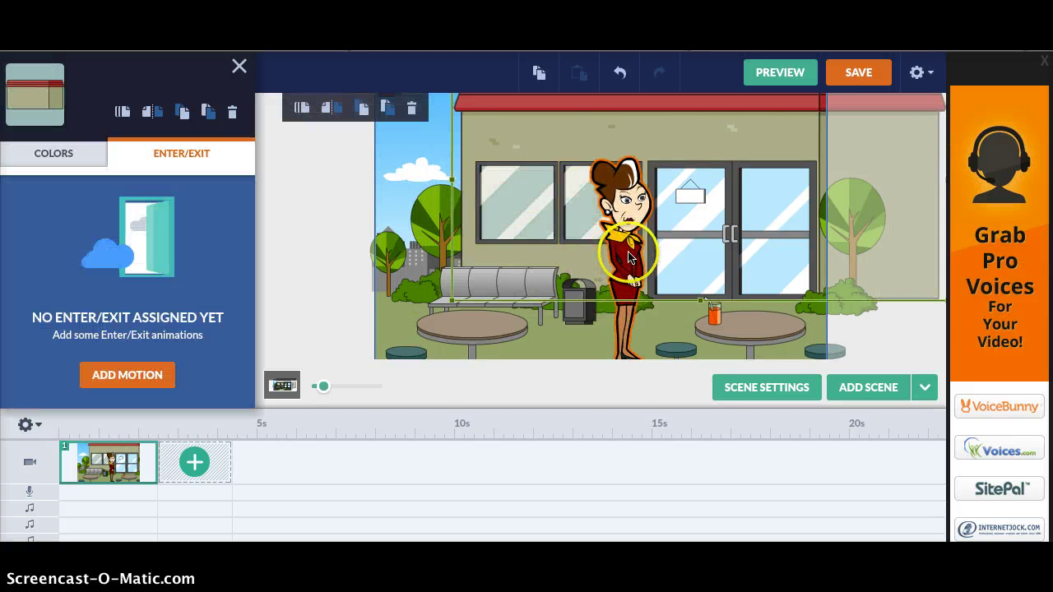
{"action": "left_click_drag", "start_coordinate": [629, 257], "coordinate": [524, 254]}
- Bring the woman further forward and move her right, in front of the window by the door
{"action": "left_click", "coordinate": [545, 116]}
{"action": "left_click", "coordinate": [457, 286]}
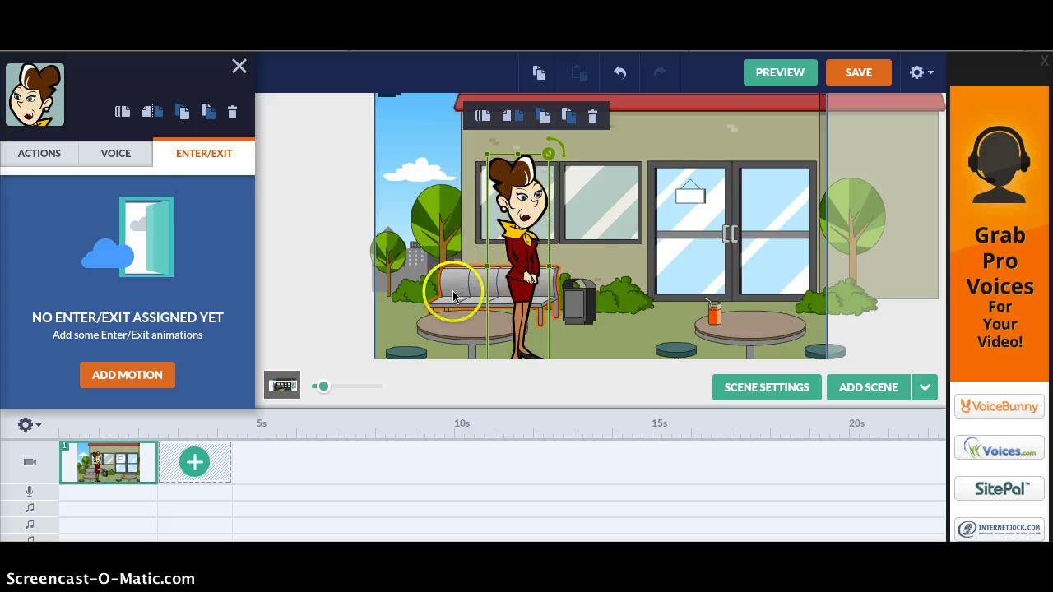
{"action": "left_click", "coordinate": [514, 255]}
{"action": "left_click_drag", "start_coordinate": [514, 255], "coordinate": [619, 282]}
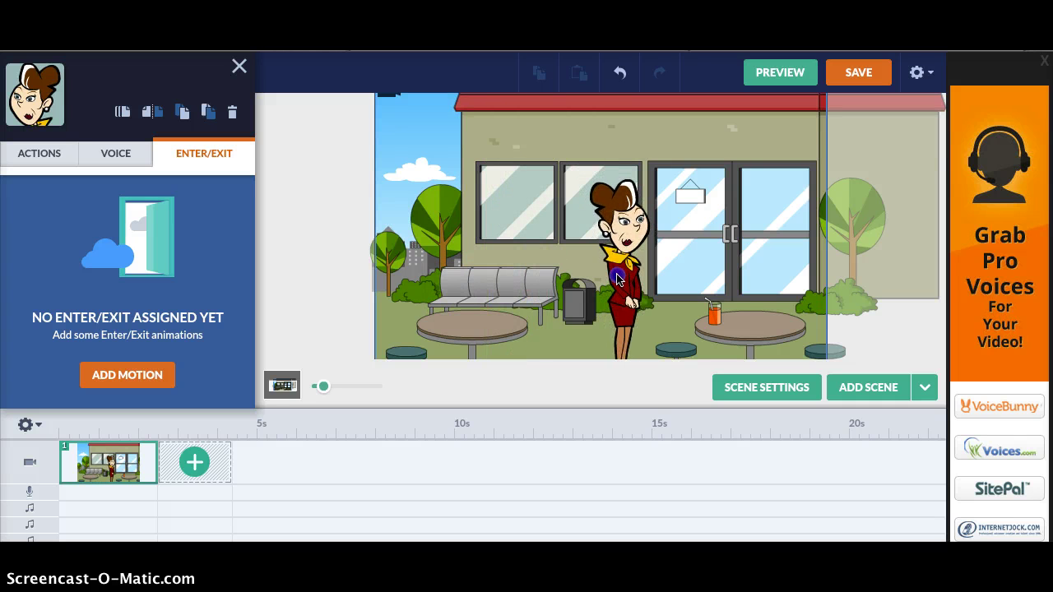
{"action": "left_click", "coordinate": [618, 280]}
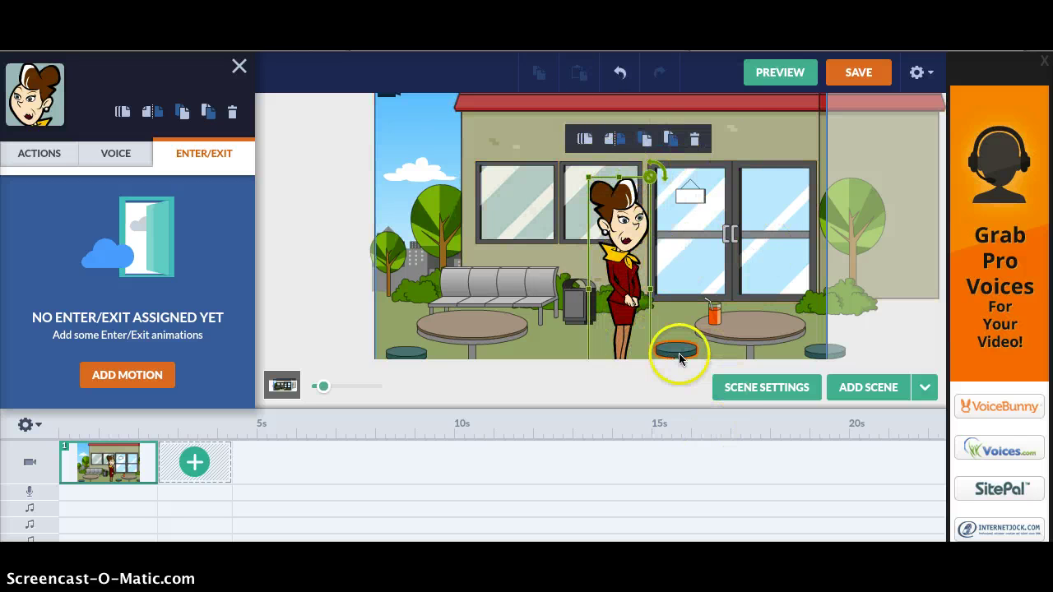
- Shift the front stool, the table with the orange cup, and the right stool slightly left
{"action": "left_click_drag", "start_coordinate": [679, 355], "coordinate": [666, 348]}
{"action": "left_click", "coordinate": [724, 336]}
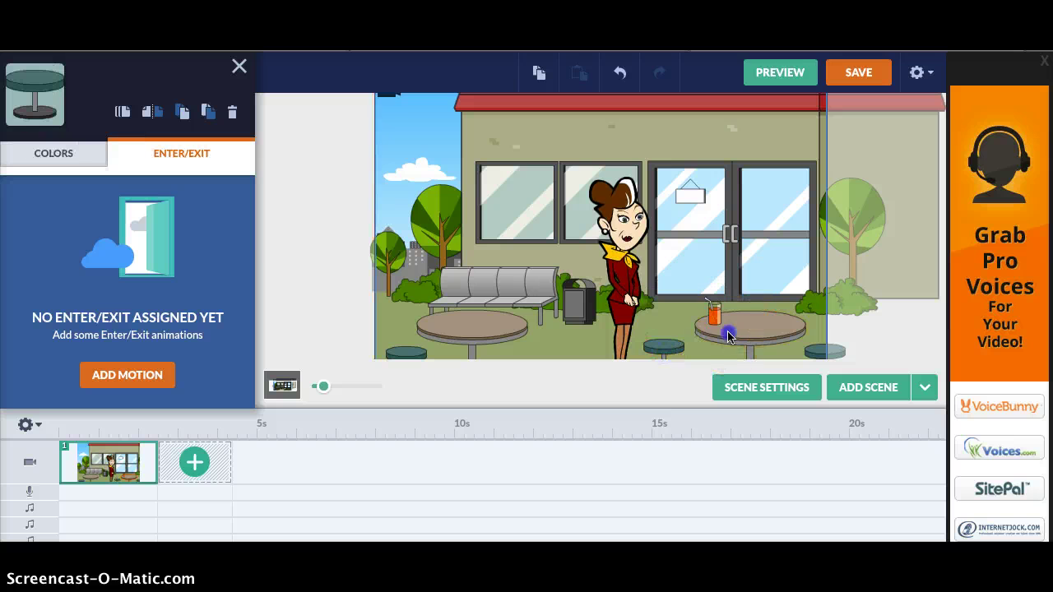
{"action": "left_click_drag", "start_coordinate": [728, 336], "coordinate": [714, 337]}
{"action": "left_click_drag", "start_coordinate": [823, 349], "coordinate": [804, 346]}
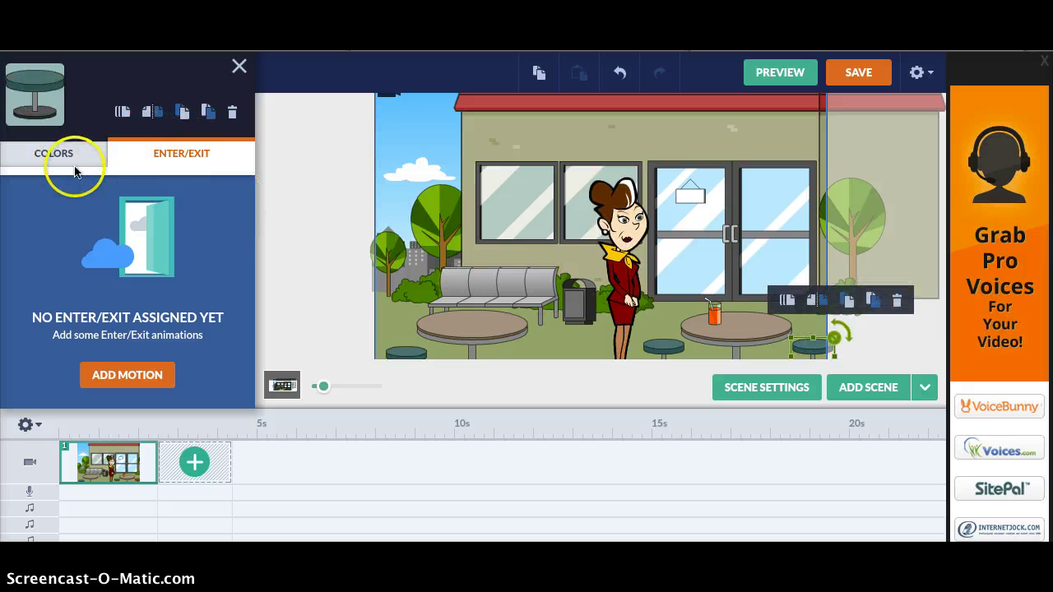
- Add an Enter motion to the woman, timed with previous
{"action": "left_click", "coordinate": [613, 230]}
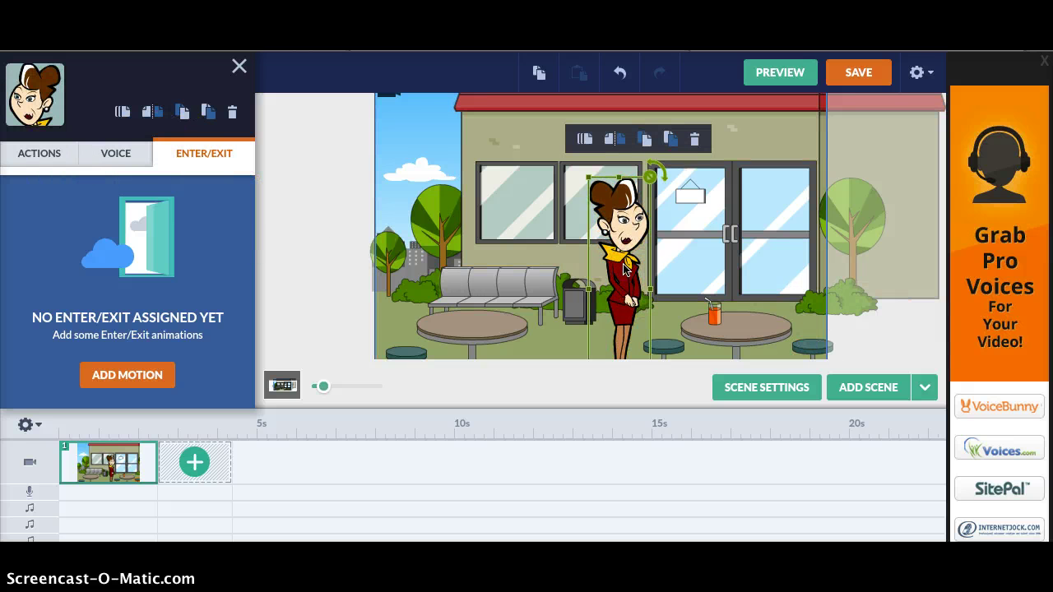
{"action": "left_click", "coordinate": [116, 377]}
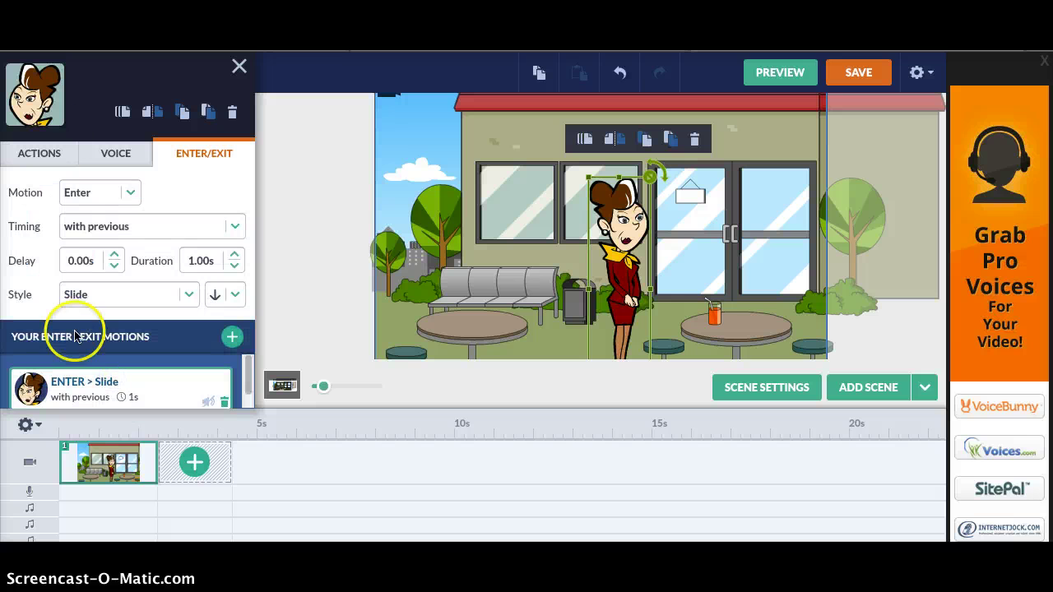
{"action": "left_click", "coordinate": [128, 193]}
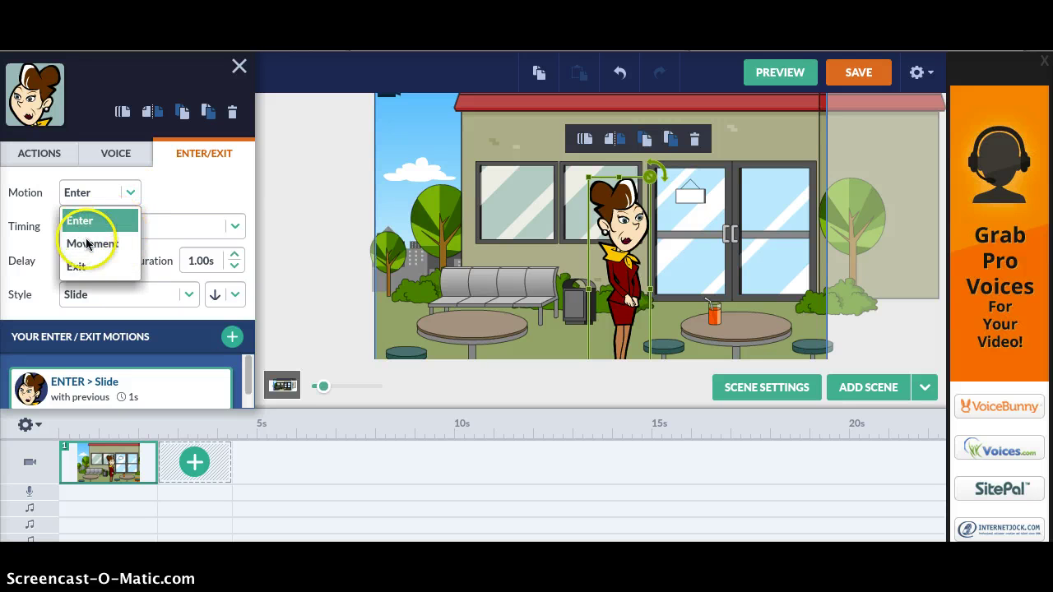
{"action": "left_click", "coordinate": [134, 196]}
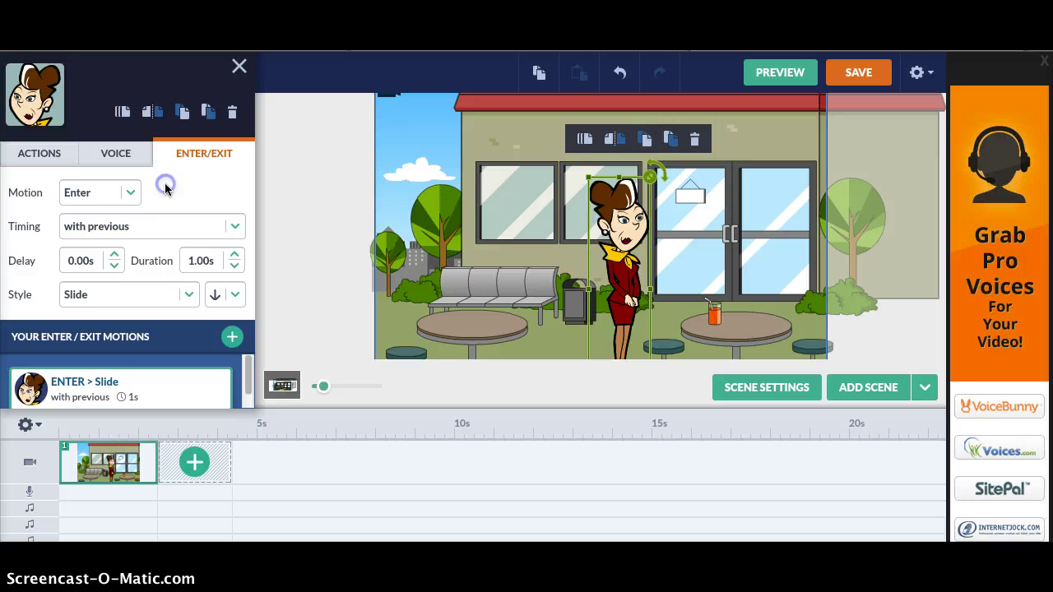
{"action": "left_click", "coordinate": [234, 227]}
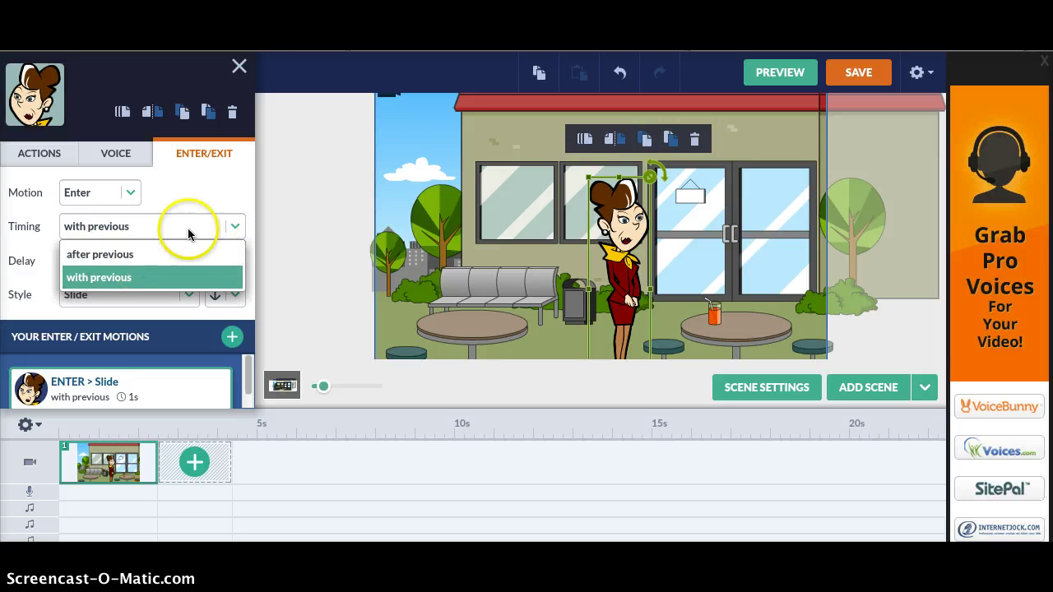
{"action": "left_click", "coordinate": [150, 276]}
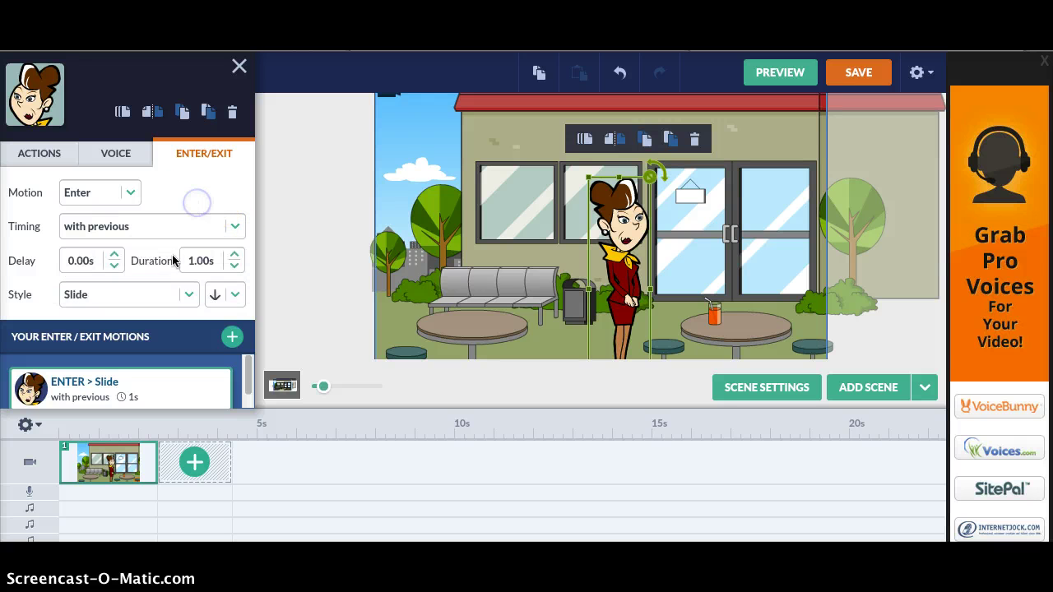
- Set the entrance delay to 0.00s and the duration to 1.25s
{"action": "left_click", "coordinate": [114, 265]}
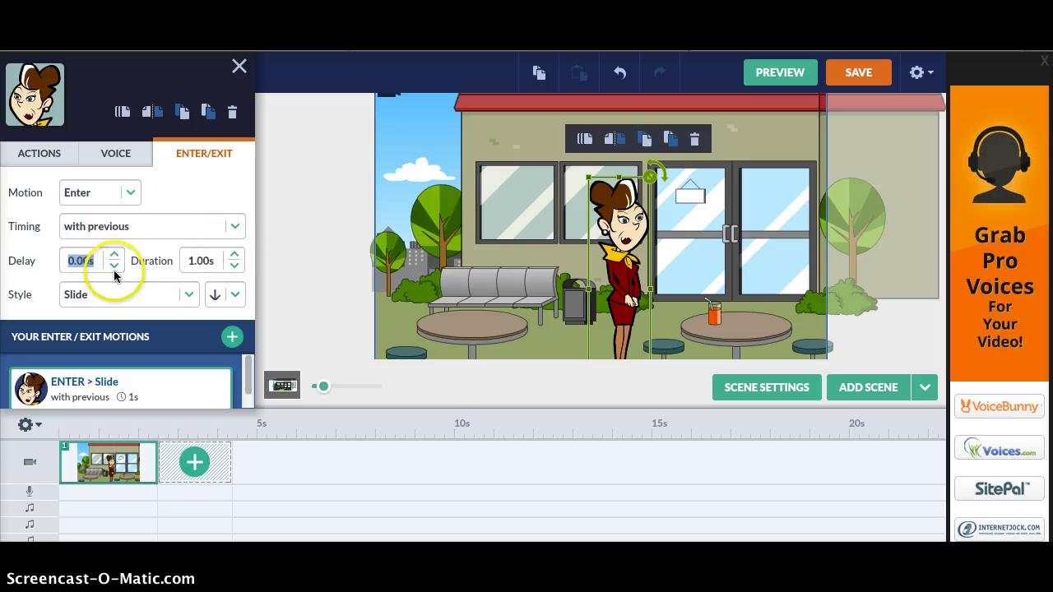
{"action": "left_click", "coordinate": [234, 267]}
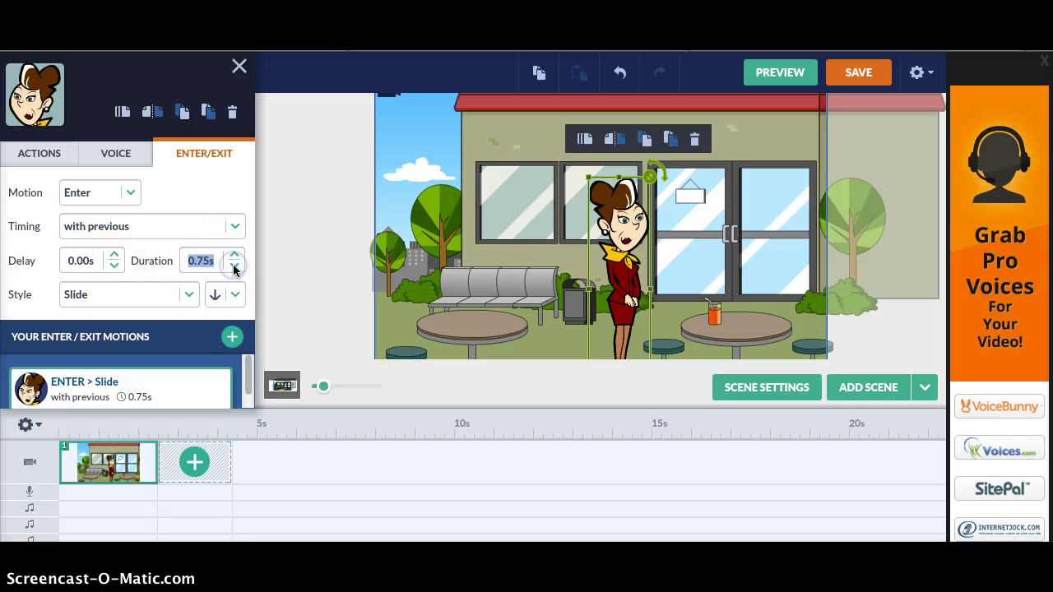
{"action": "left_click", "coordinate": [235, 254]}
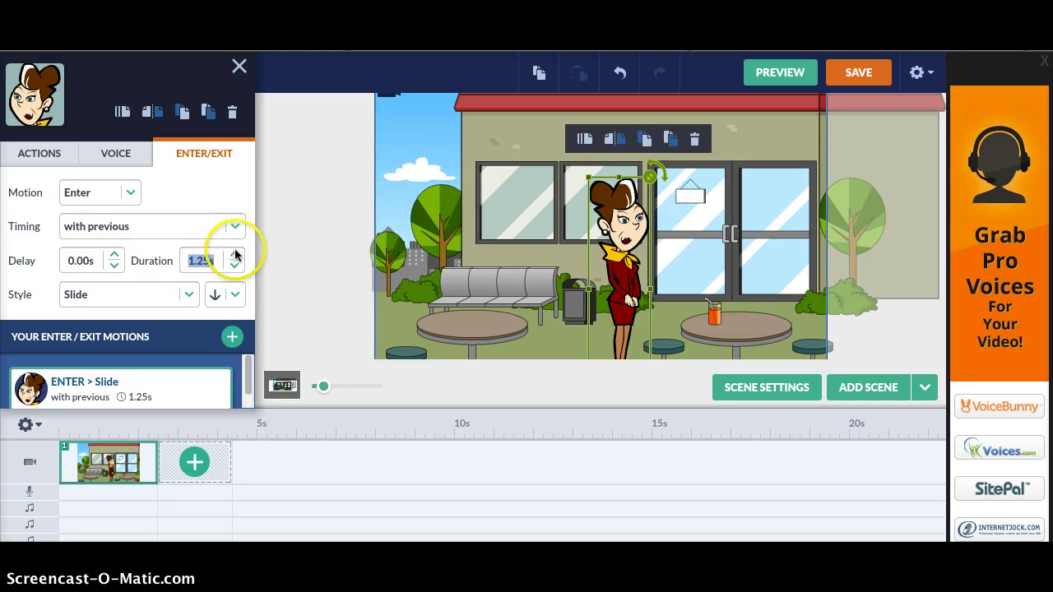
- Enter the text-to-speech line "Hola, me llamo Josefina. ¿En qué le puedo servir?" for the woman
{"action": "left_click", "coordinate": [119, 156]}
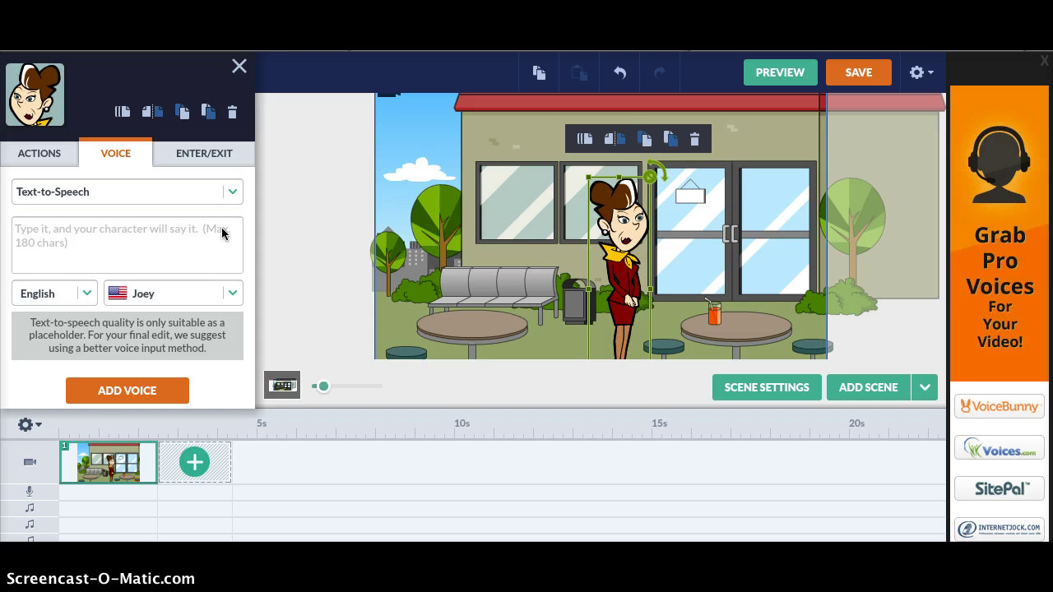
{"action": "left_click", "coordinate": [233, 191]}
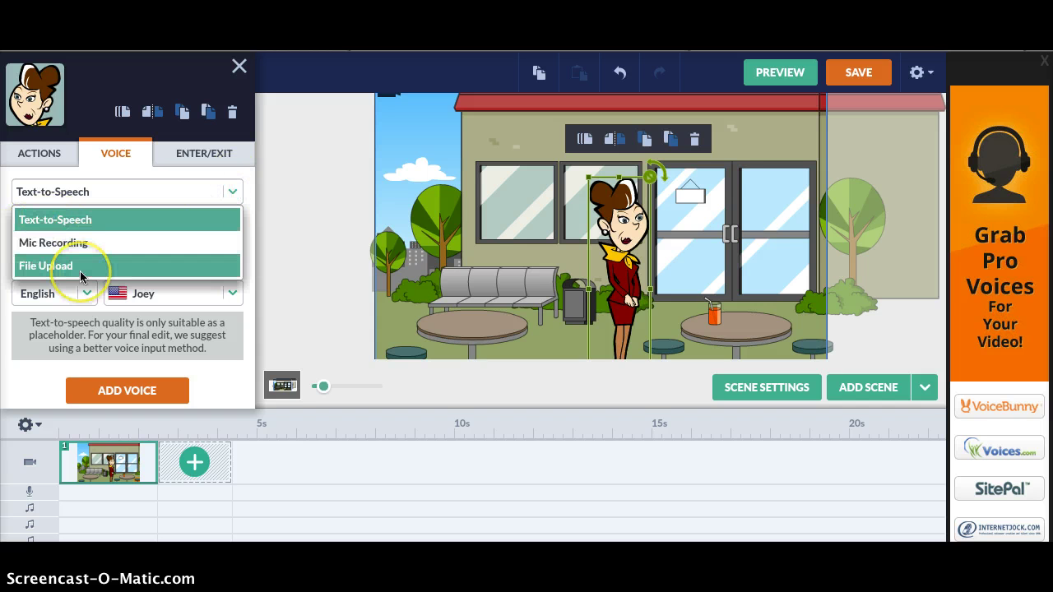
{"action": "left_click", "coordinate": [77, 220]}
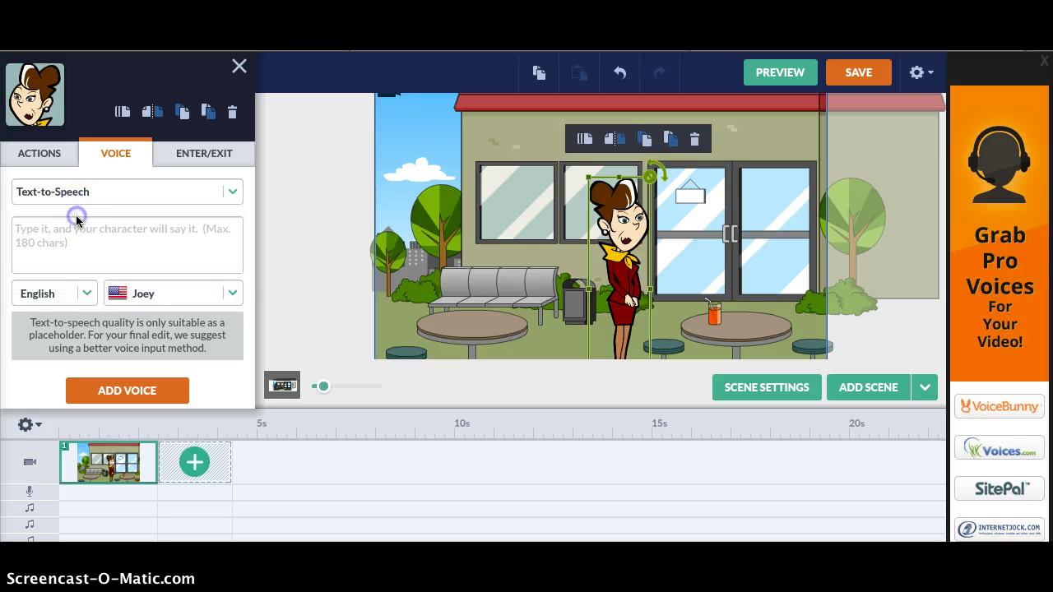
{"action": "left_click", "coordinate": [70, 237]}
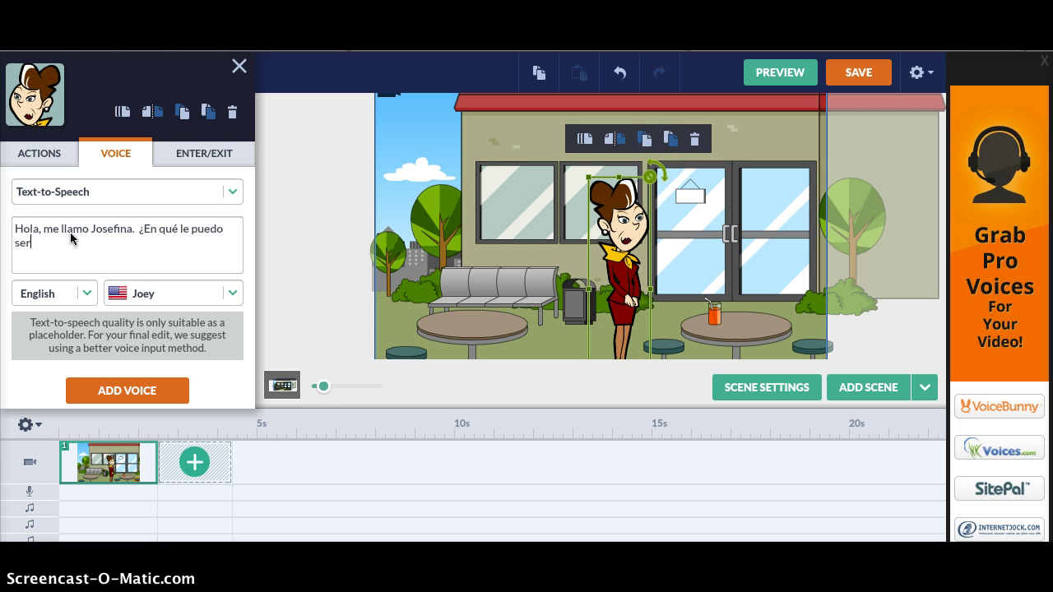
{"action": "left_click", "coordinate": [132, 284]}
{"action": "type", "text": "?"}
- Set the line's language to Spanish with the Violeta voice and add it to the scene
{"action": "left_click", "coordinate": [88, 292]}
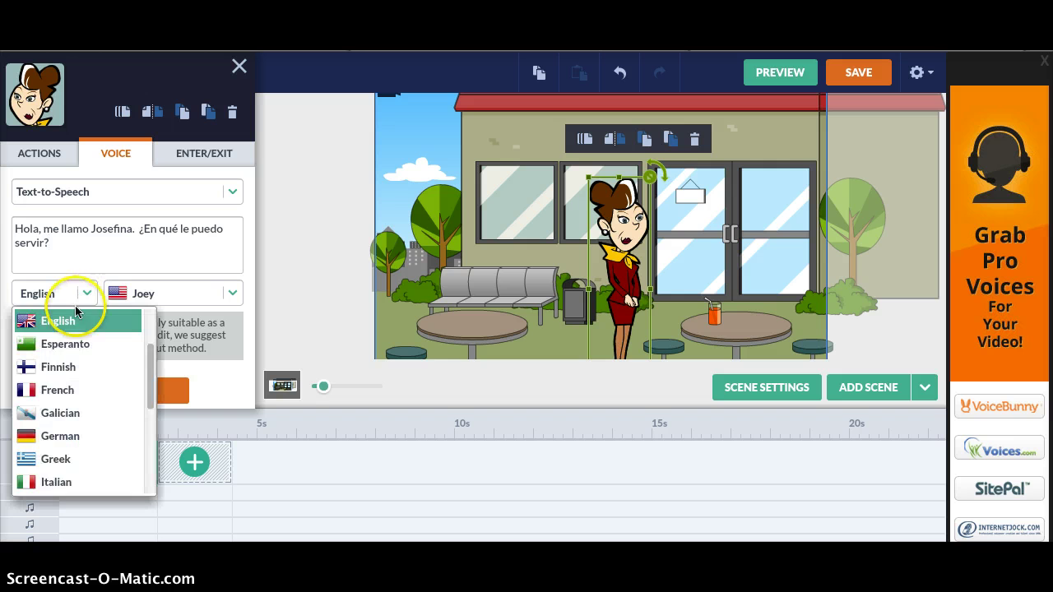
{"action": "left_click_drag", "start_coordinate": [150, 378], "coordinate": [128, 461]}
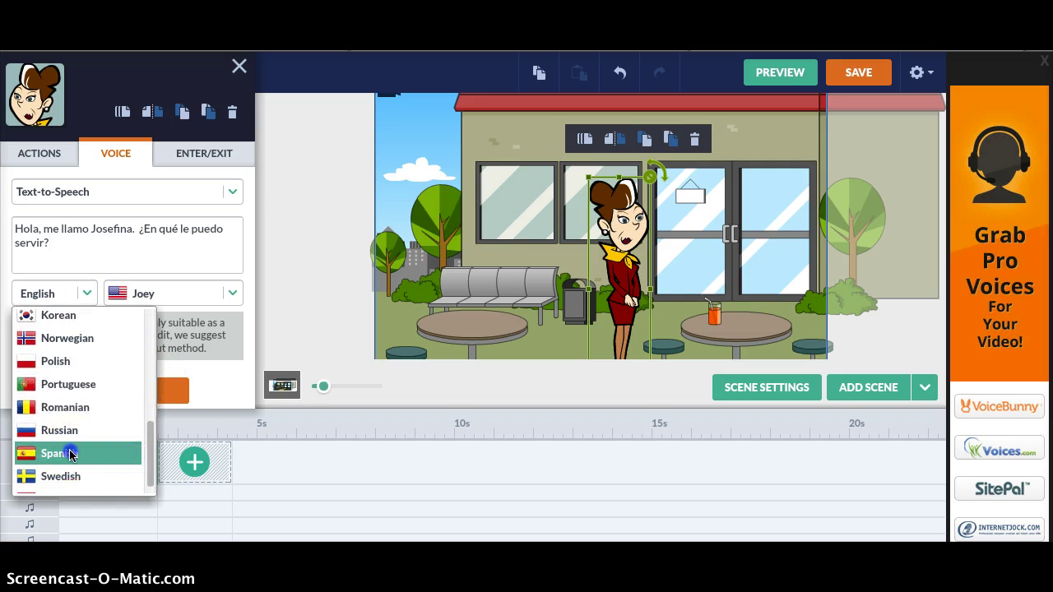
{"action": "left_click", "coordinate": [128, 460]}
{"action": "left_click", "coordinate": [234, 293]}
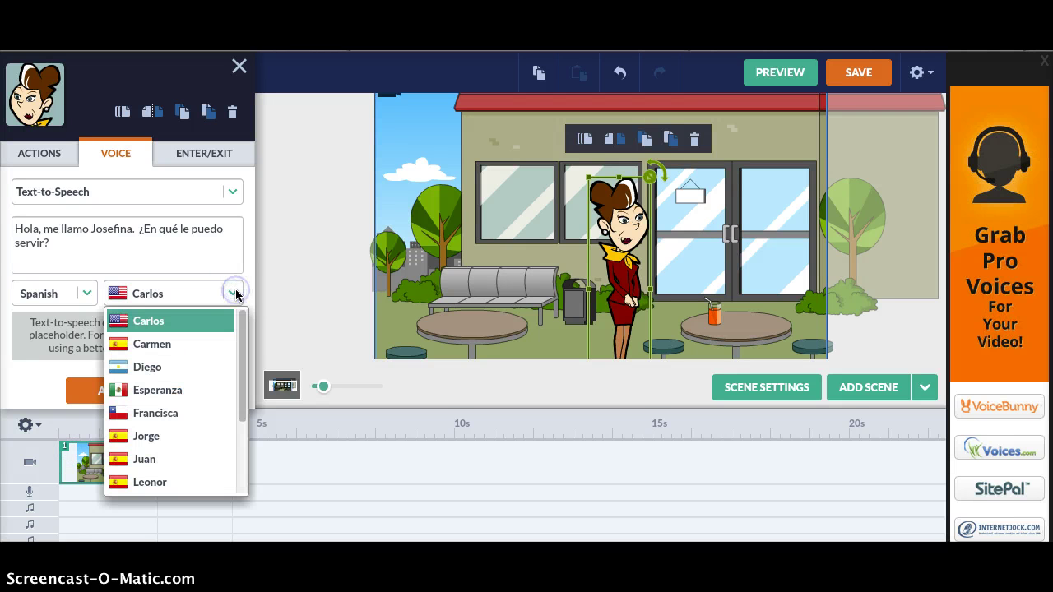
{"action": "left_click_drag", "start_coordinate": [242, 345], "coordinate": [239, 457]}
{"action": "left_click", "coordinate": [148, 464]}
{"action": "left_click", "coordinate": [136, 391]}
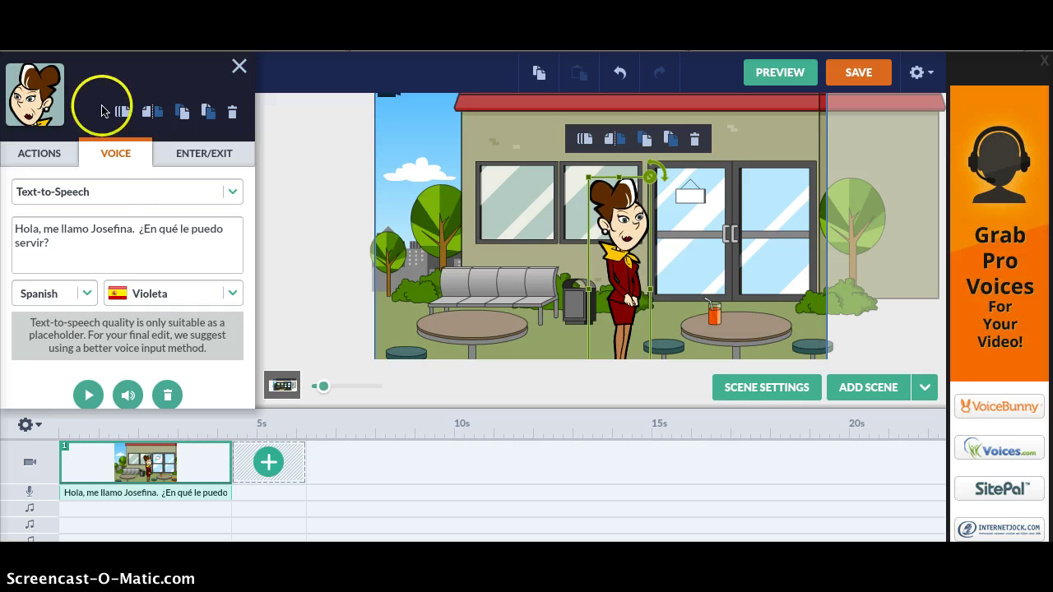
- Try several of the woman's poses, settling on the happy arms-up pose
{"action": "left_click", "coordinate": [46, 153]}
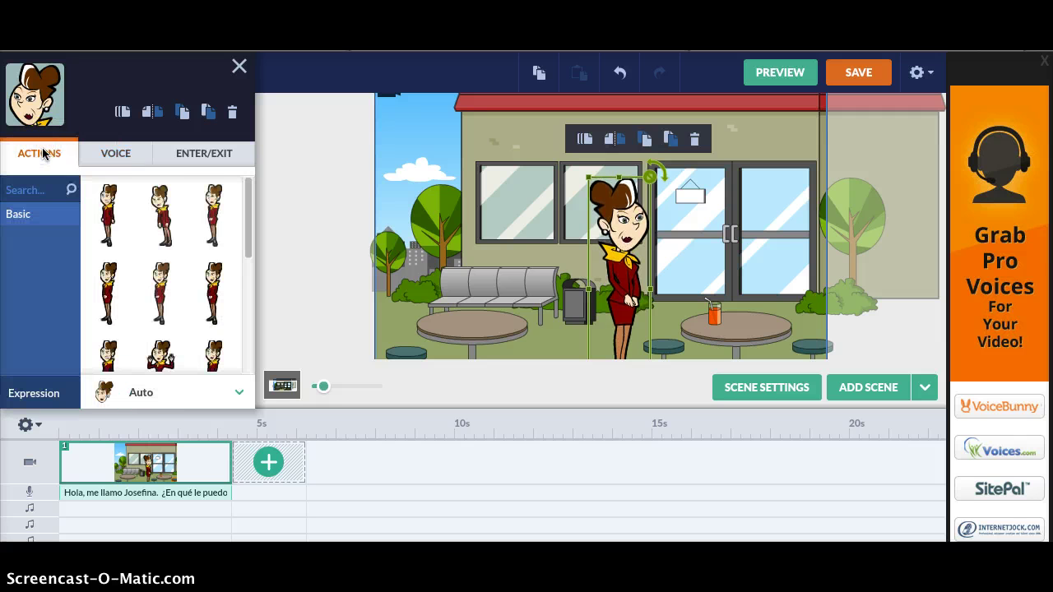
{"action": "left_click", "coordinate": [169, 214]}
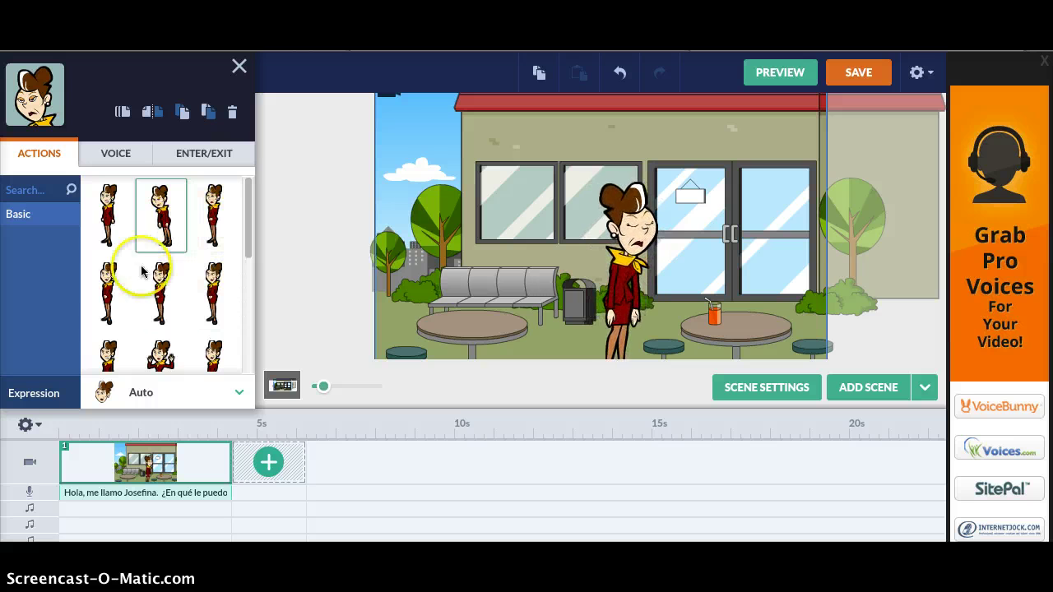
{"action": "left_click", "coordinate": [102, 287]}
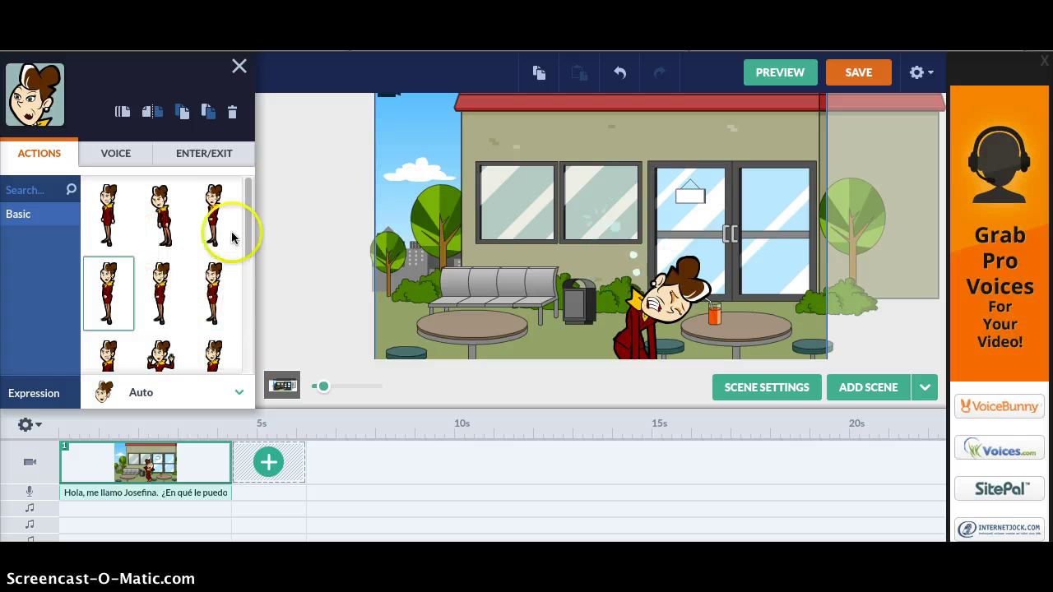
{"action": "left_click_drag", "start_coordinate": [246, 231], "coordinate": [241, 253]}
{"action": "left_click", "coordinate": [157, 300]}
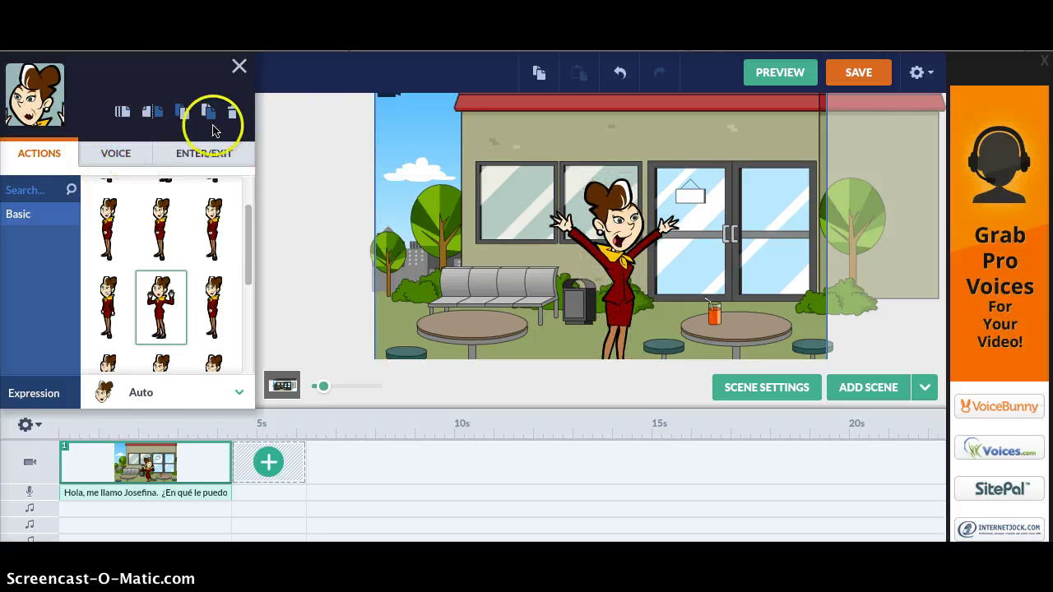
- Add the bespectacled man in a blue shirt and move him to the cafe's right side
{"action": "left_click", "coordinate": [238, 66]}
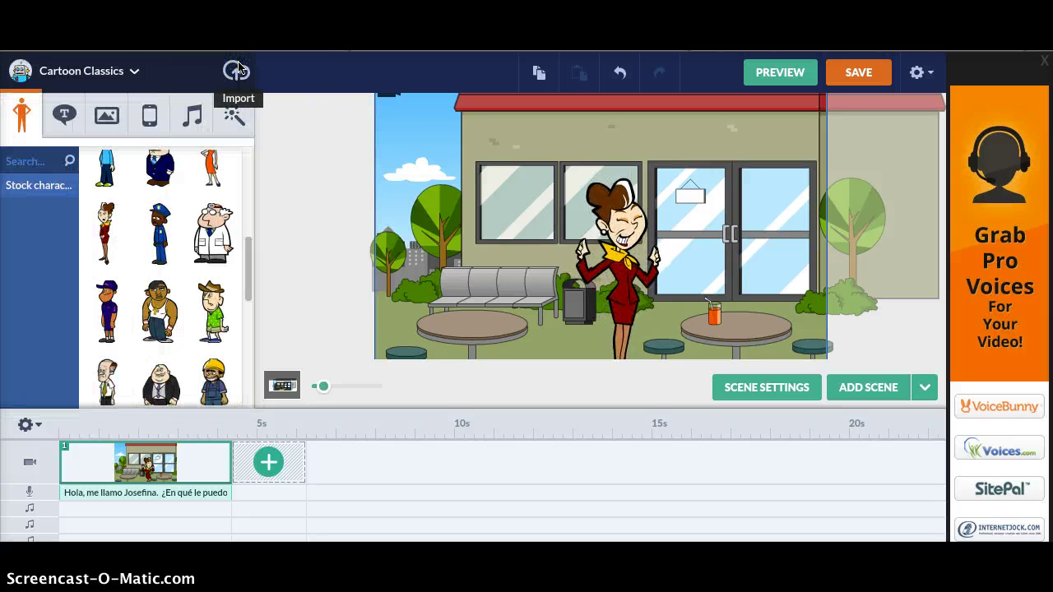
{"action": "left_click_drag", "start_coordinate": [245, 277], "coordinate": [245, 297]}
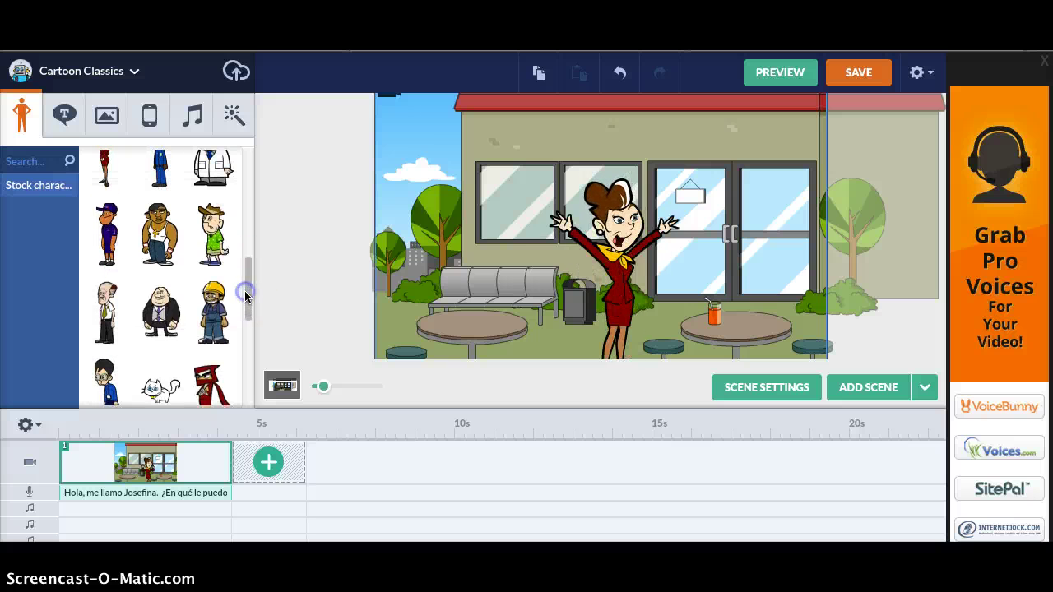
{"action": "left_click", "coordinate": [104, 380]}
{"action": "left_click", "coordinate": [419, 245]}
{"action": "left_click", "coordinate": [605, 215]}
{"action": "left_click_drag", "start_coordinate": [597, 227], "coordinate": [810, 317]}
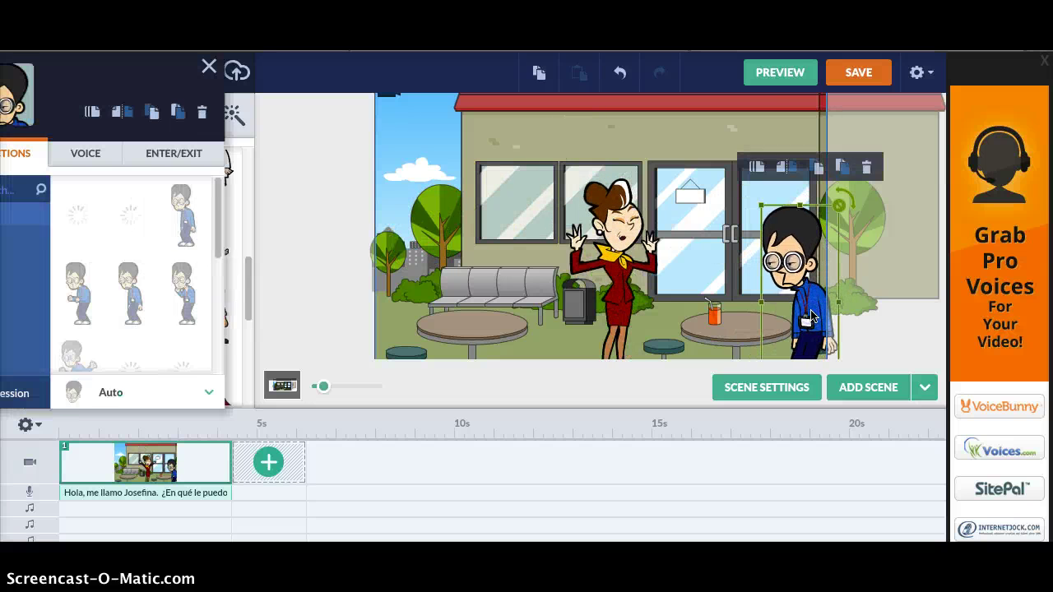
{"action": "left_click", "coordinate": [115, 157]}
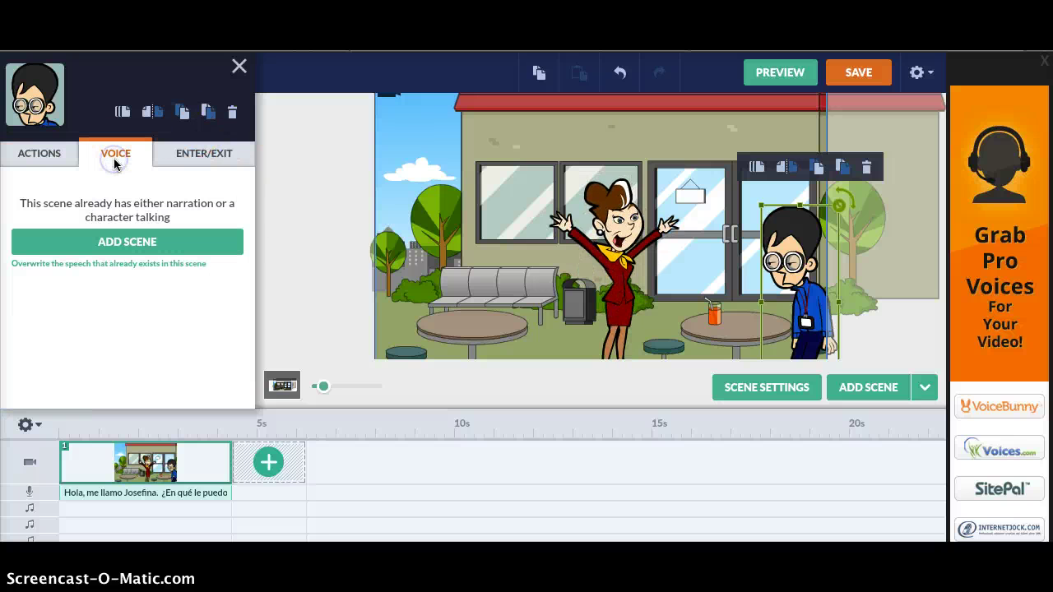
- Select the man in scene 2 to bring up his voice settings
{"action": "left_click", "coordinate": [115, 243]}
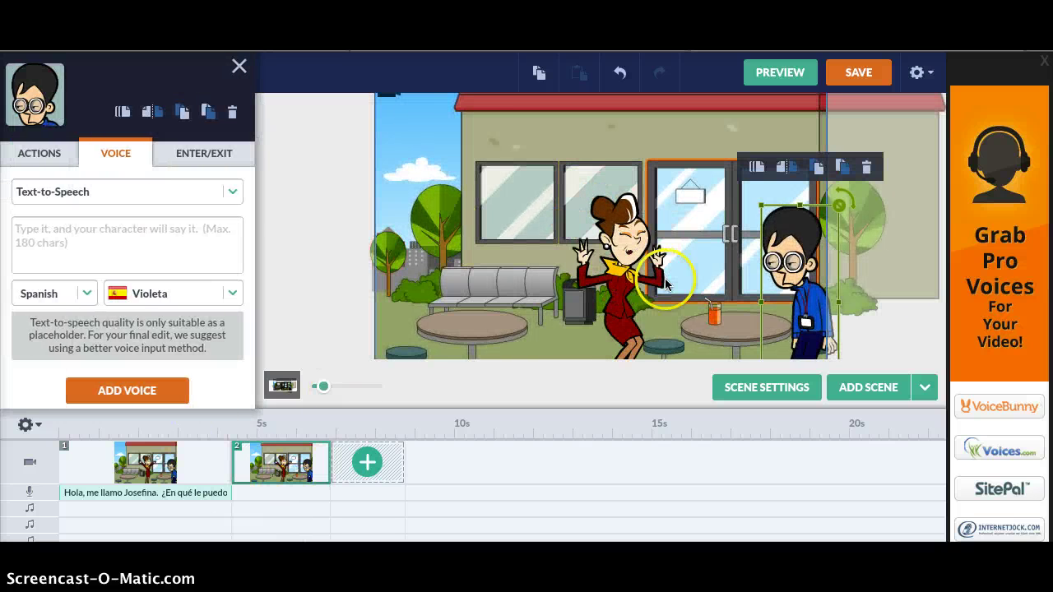
{"action": "left_click", "coordinate": [80, 192]}
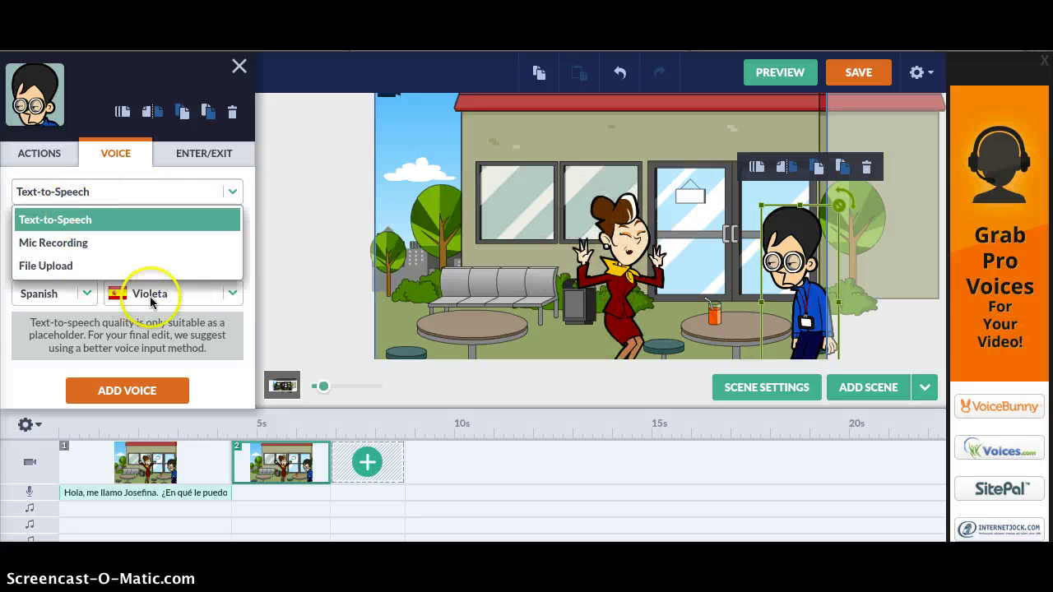
{"action": "left_click", "coordinate": [278, 238]}
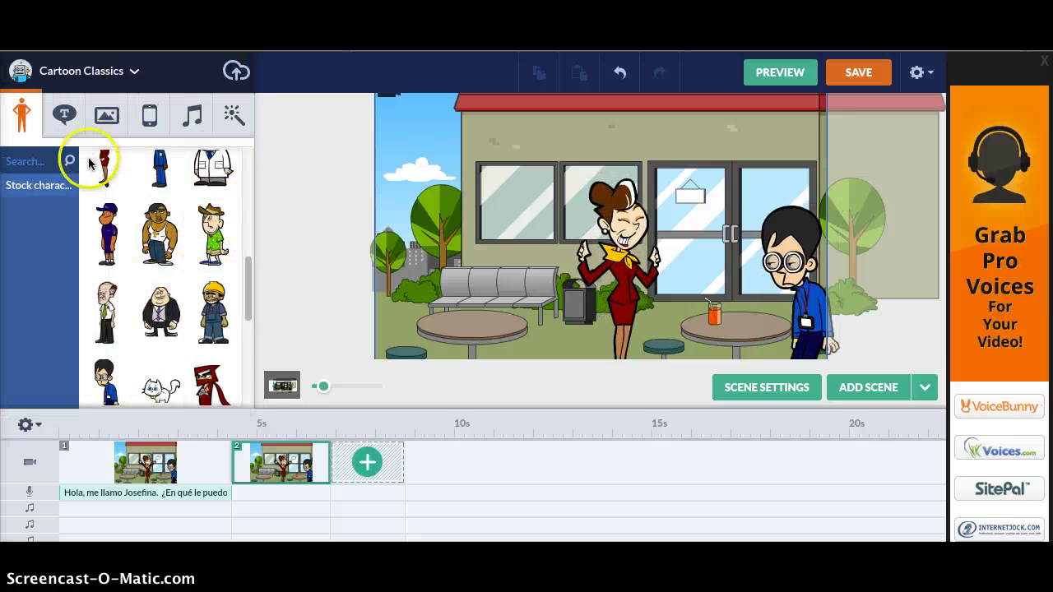
{"action": "left_click", "coordinate": [64, 115]}
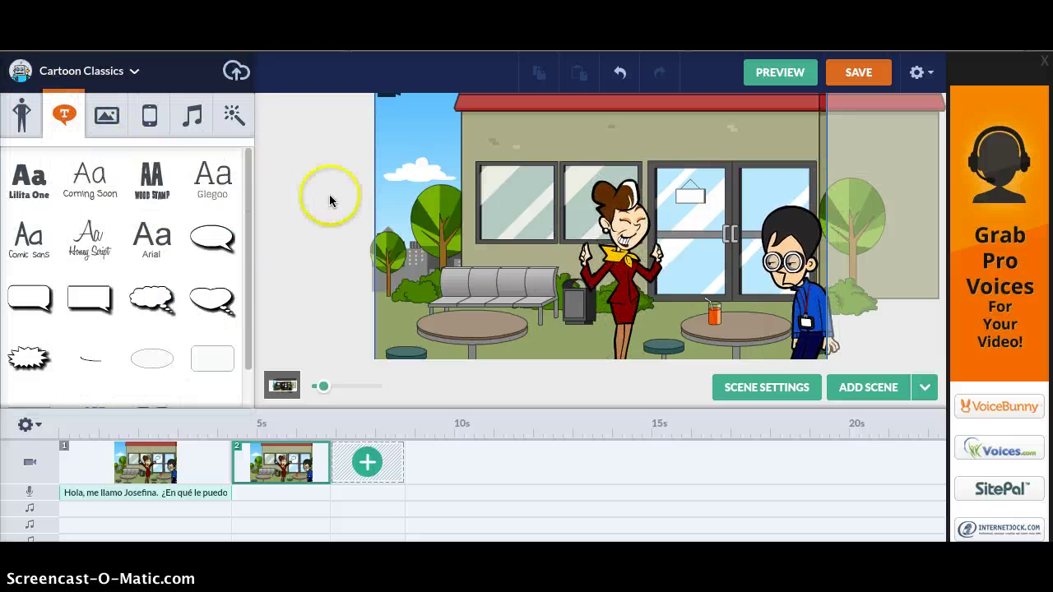
{"action": "left_click", "coordinate": [761, 239]}
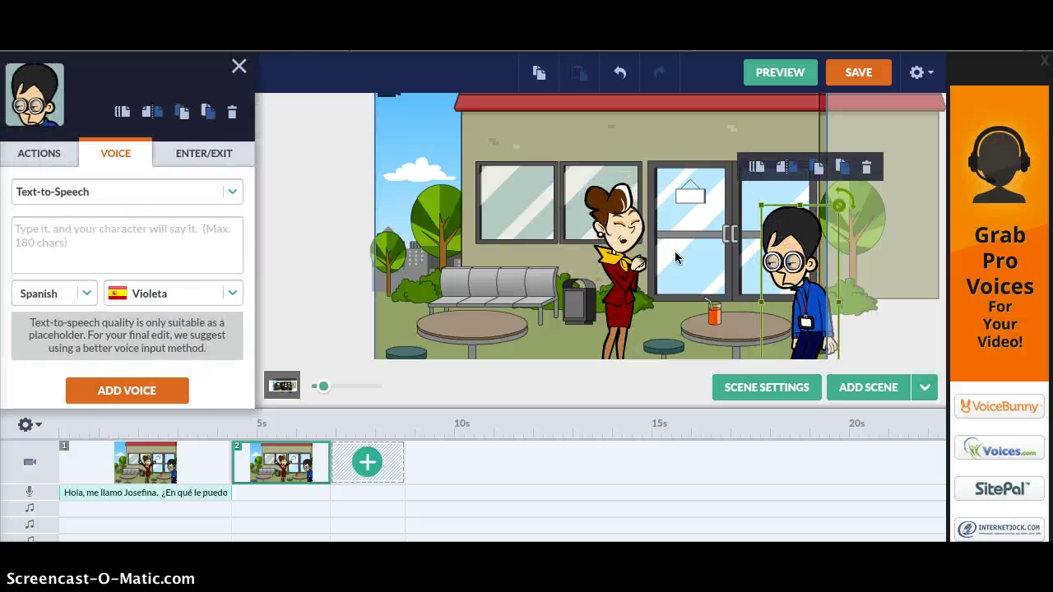
- Write the man's line 'Yo quiero pedirle una bebida por favor. Hoy no es un buen día para mi.'
{"action": "left_click", "coordinate": [81, 247]}
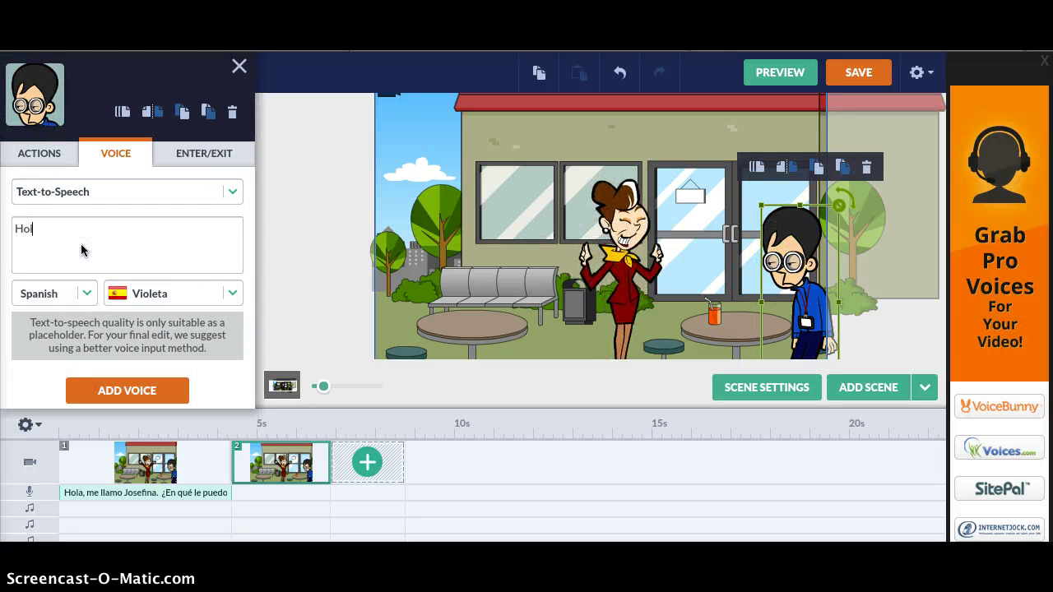
{"action": "type", "text": ".  "}
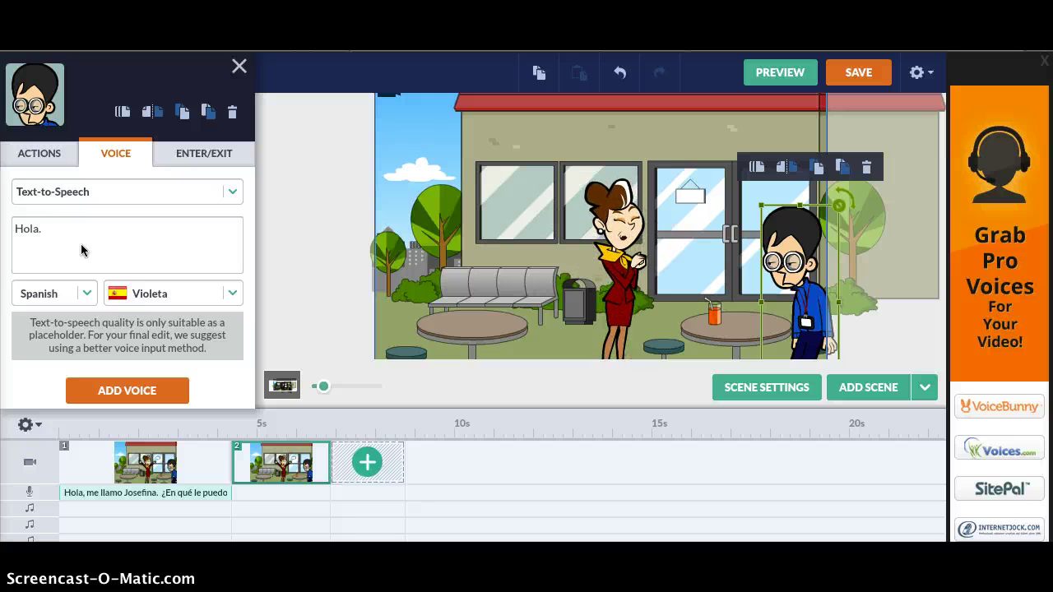
{"action": "type", "text": "Yo quiero"}
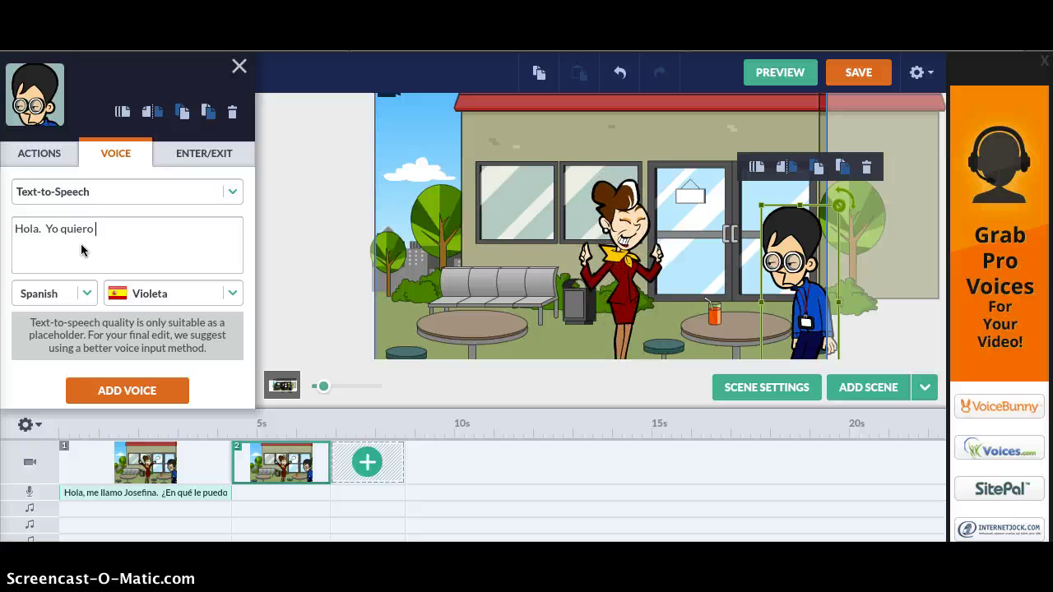
{"action": "type", "text": " pedirle "}
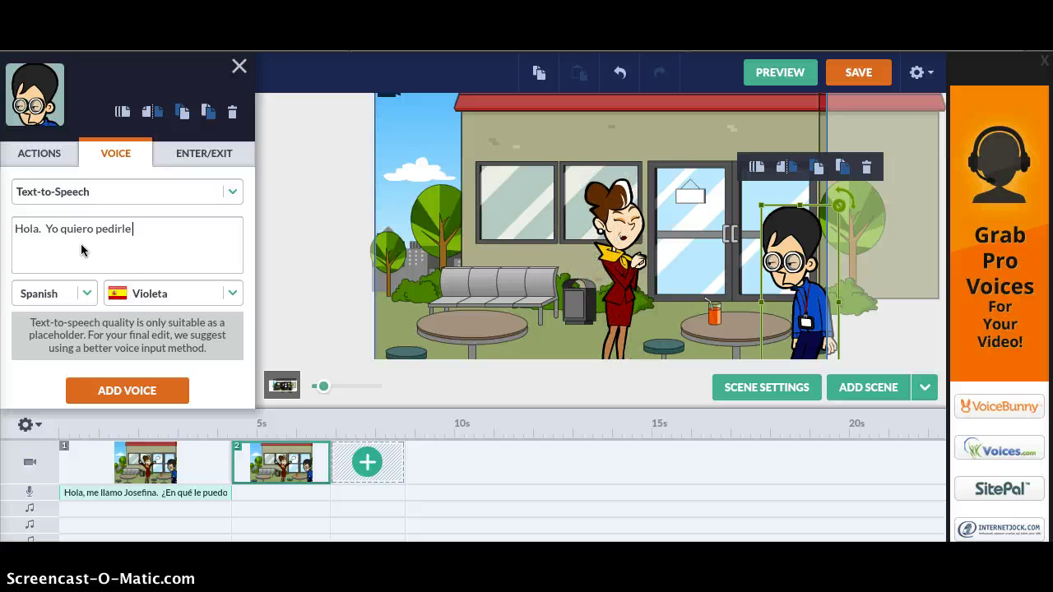
{"action": "type", "text": "u"}
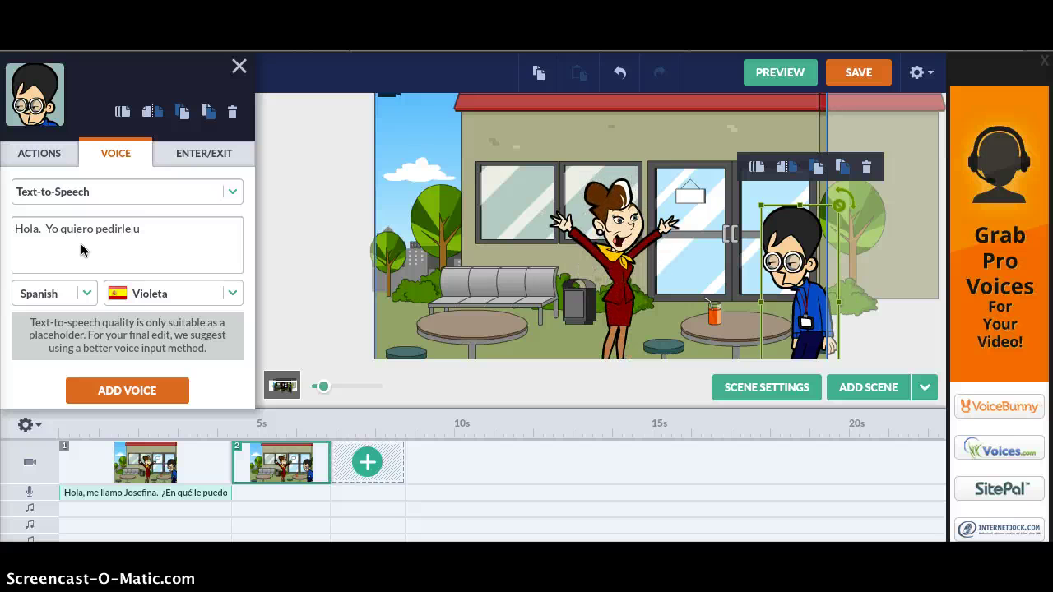
{"action": "type", "text": "na bebida por favor. Hoy es"}
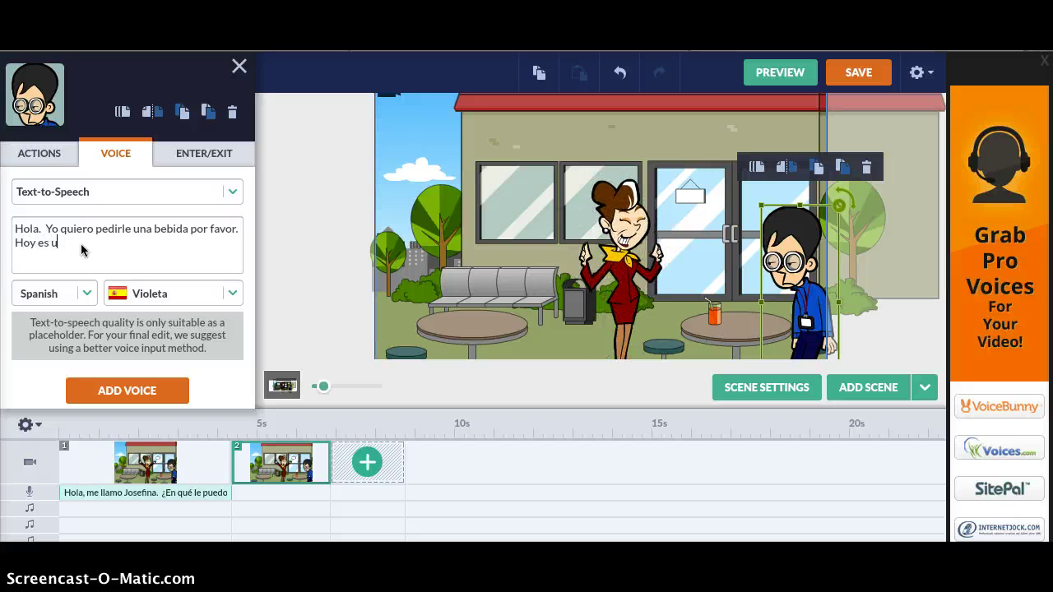
{"action": "type", "text": "un"}
{"action": "key", "text": "BackSpace"}
{"action": "key", "text": "BackSpace"}
{"action": "key", "text": "BackSpace"}
{"action": "key", "text": "BackSpace"}
{"action": "key", "text": "BackSpace"}
{"action": "type", "text": "no es"}
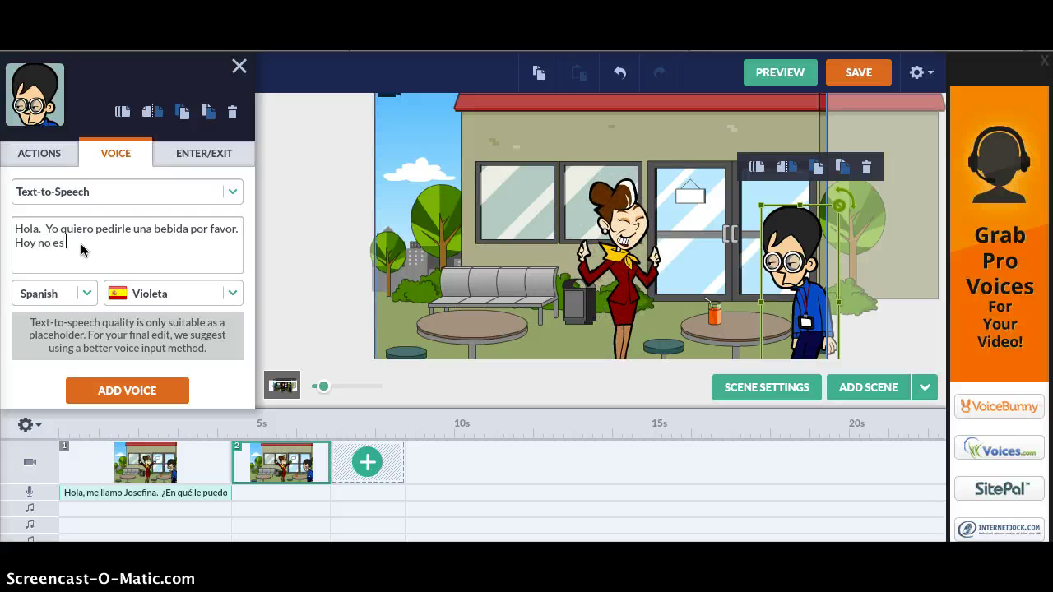
{"action": "type", "text": " un buen "}
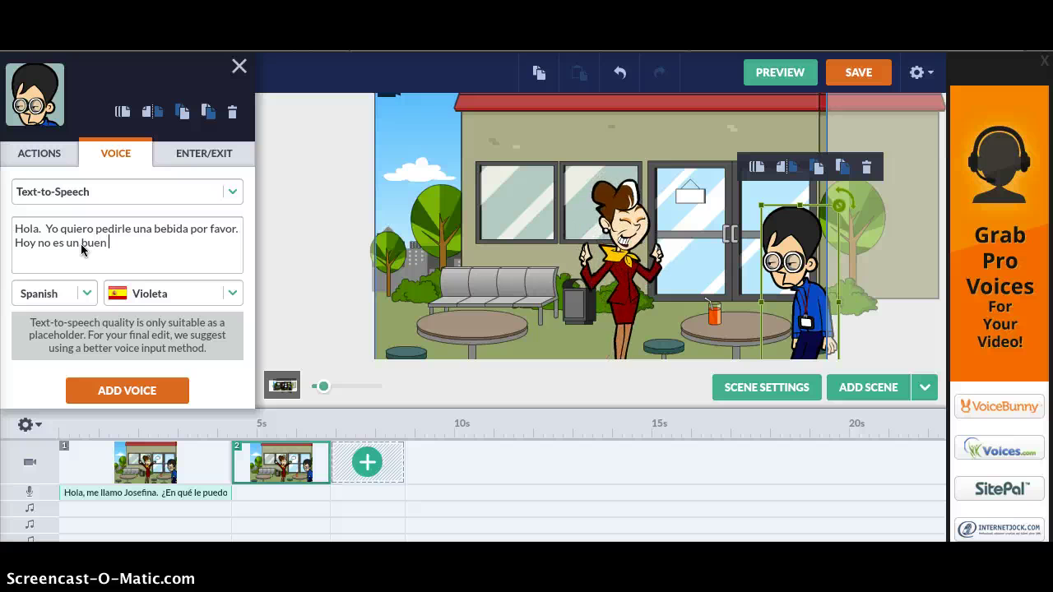
{"action": "type", "text": "d"}
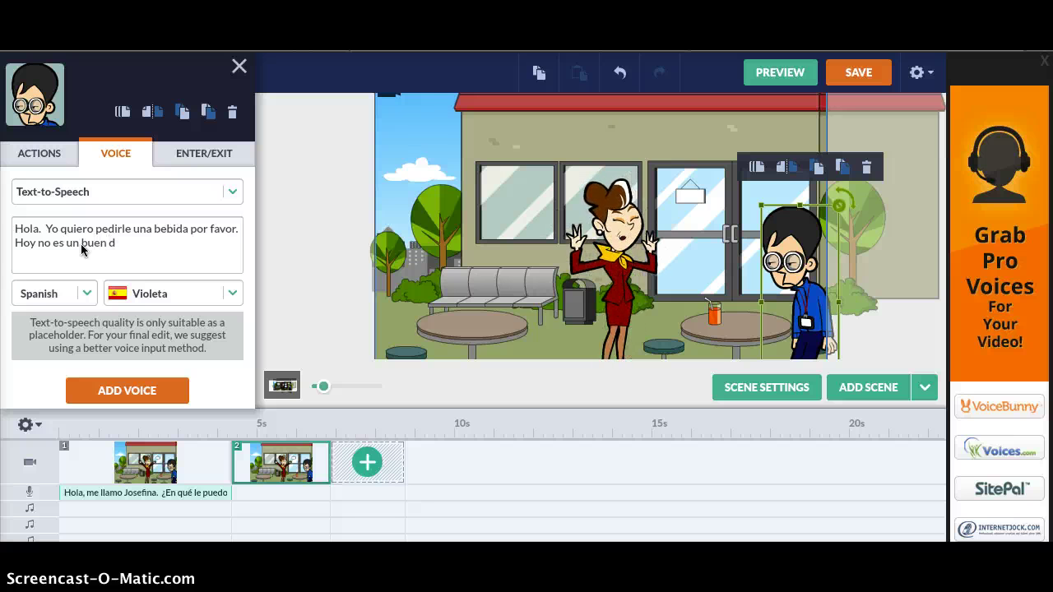
{"action": "type", "text": "ía para "}
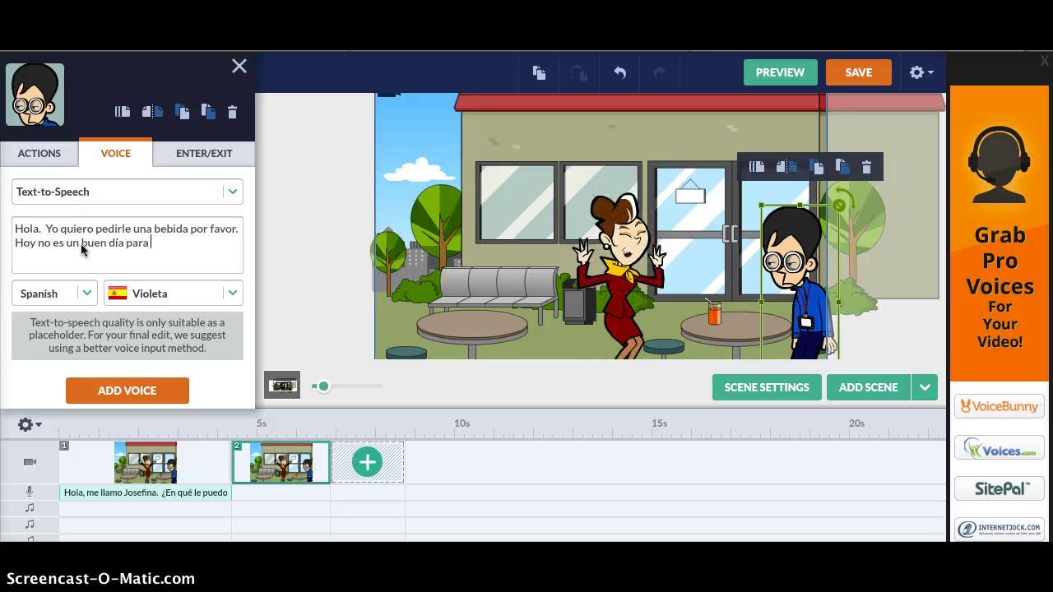
{"action": "type", "text": "mi"}
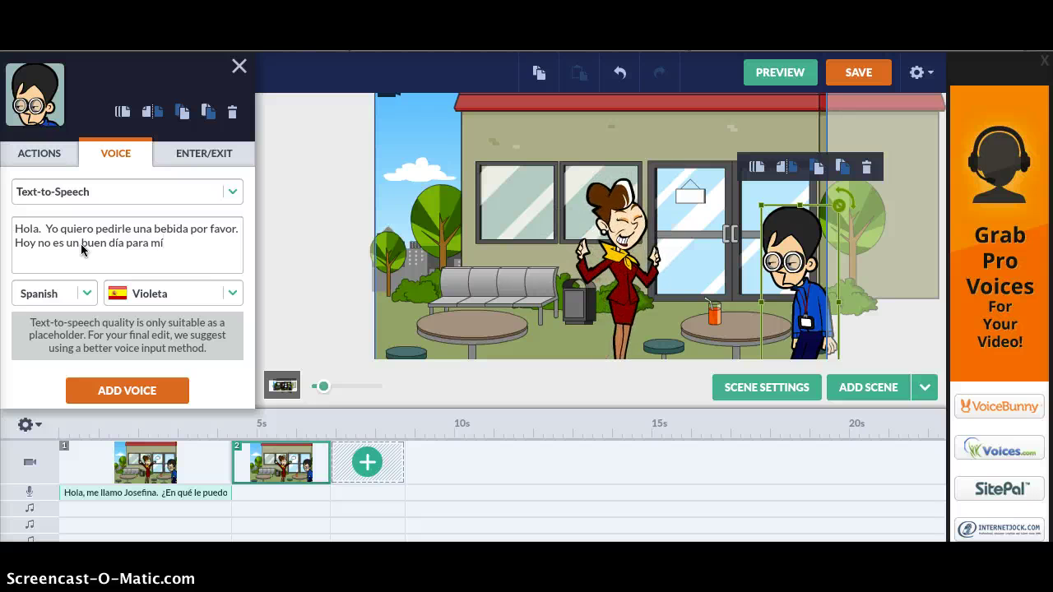
{"action": "type", "text": "."}
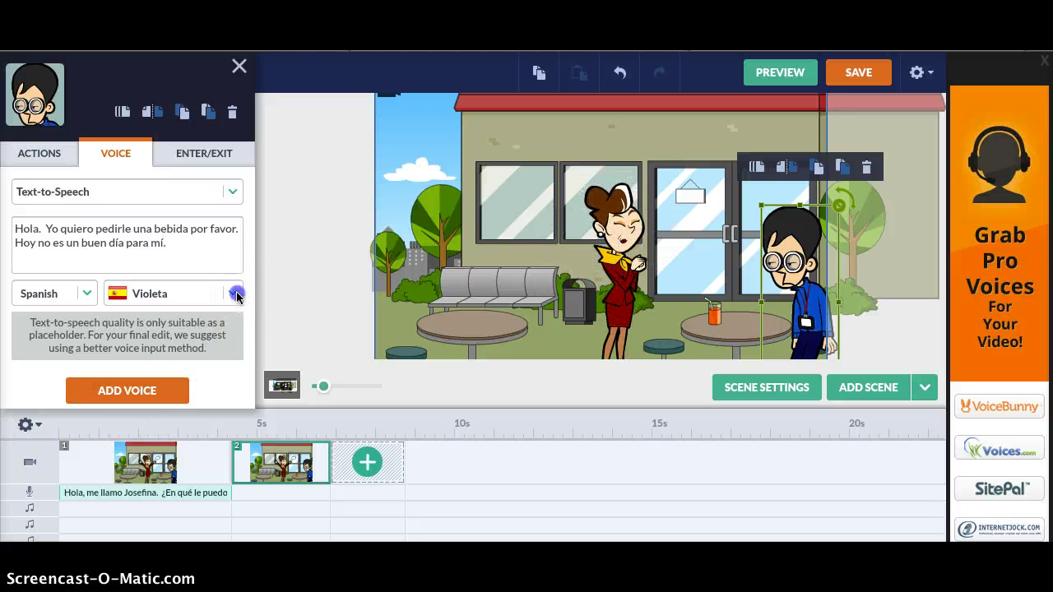
- Voice the line with Spanish voice Leonor and add it to scene 2
{"action": "left_click", "coordinate": [235, 293]}
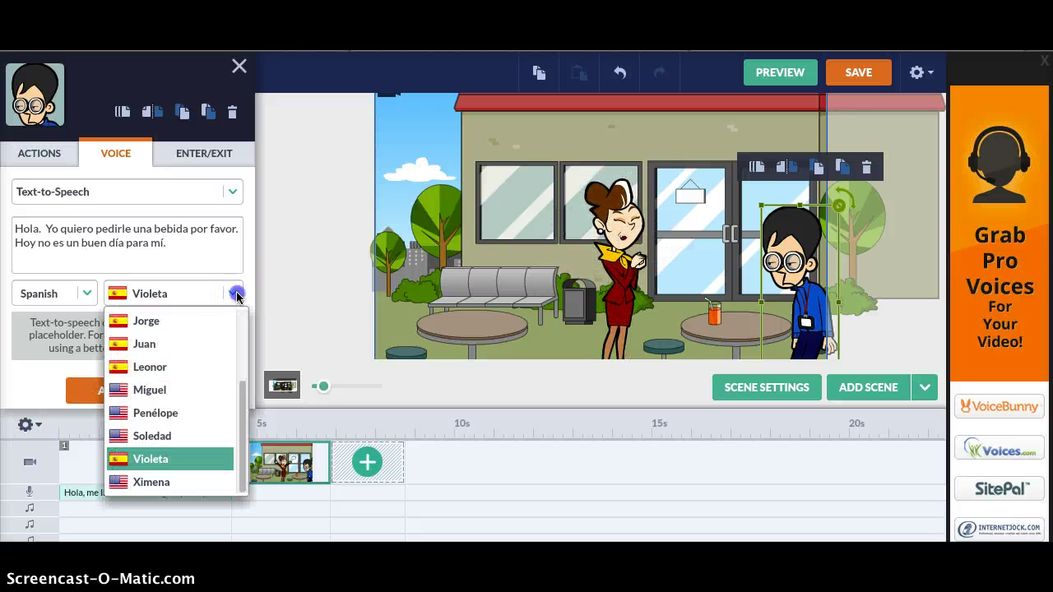
{"action": "left_click", "coordinate": [191, 367]}
{"action": "left_click", "coordinate": [121, 394]}
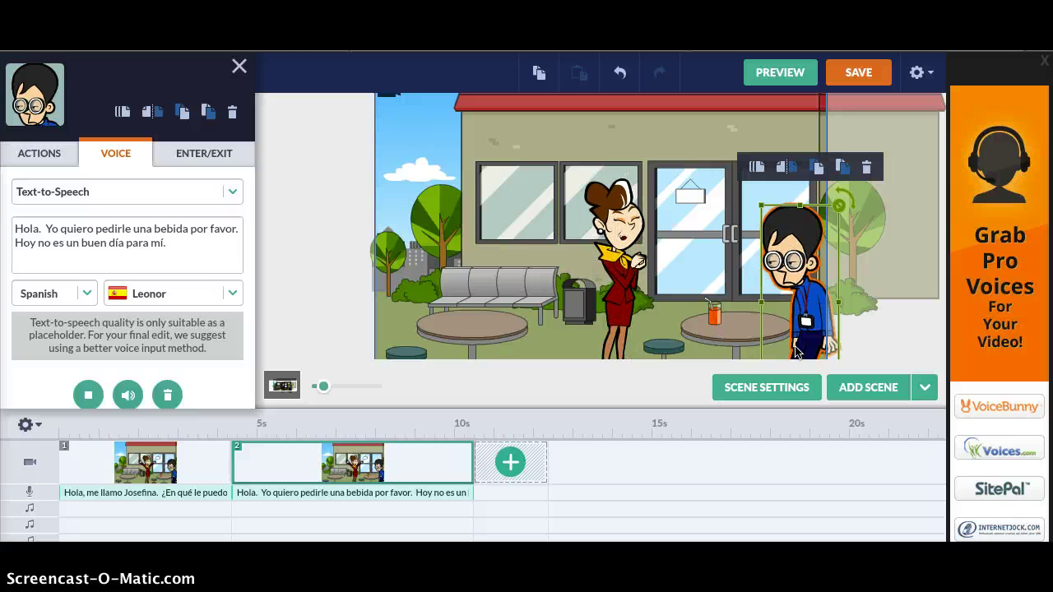
{"action": "left_click", "coordinate": [791, 270]}
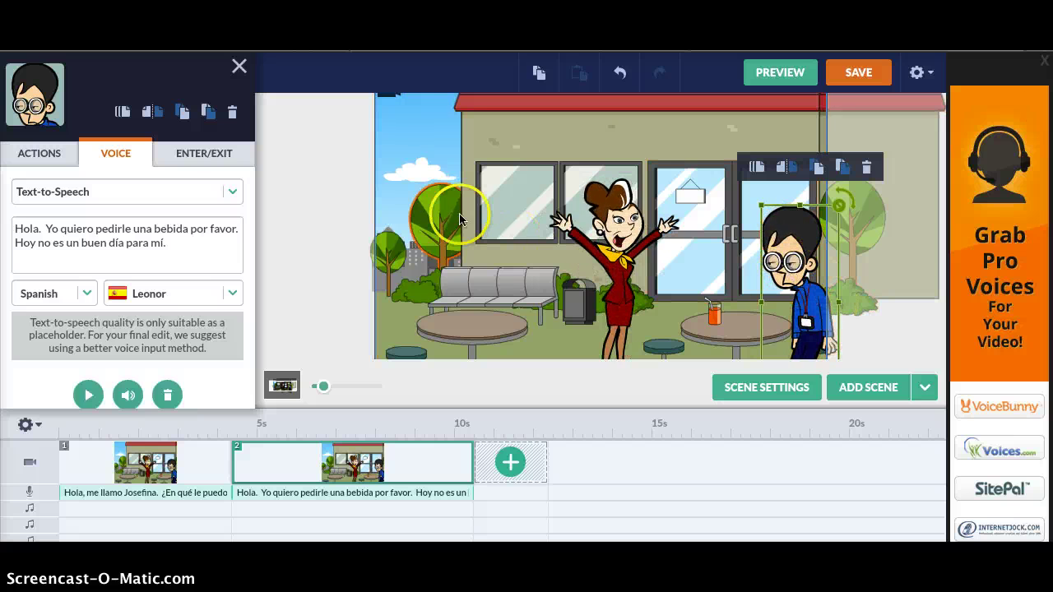
- Give the man the first second-row action, crouching with hand on head, then deselect him
{"action": "left_click", "coordinate": [40, 153]}
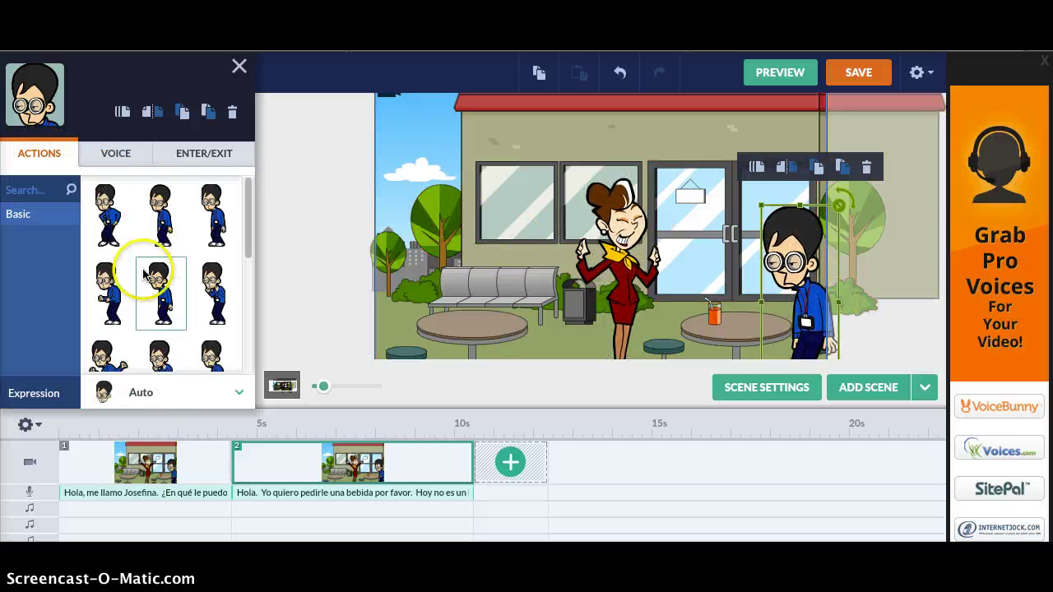
{"action": "left_click", "coordinate": [113, 292]}
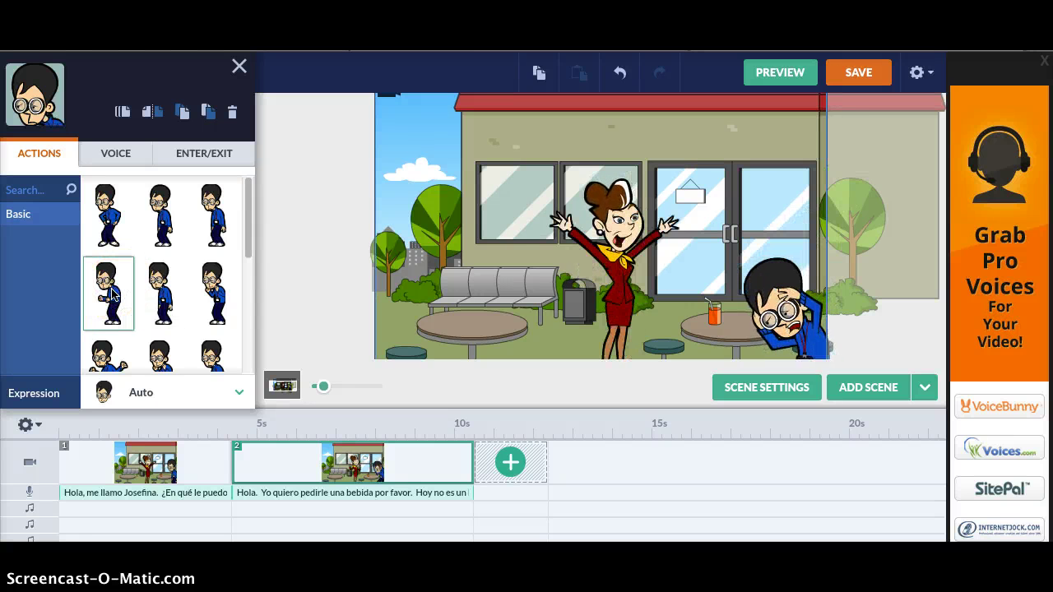
{"action": "left_click", "coordinate": [354, 325]}
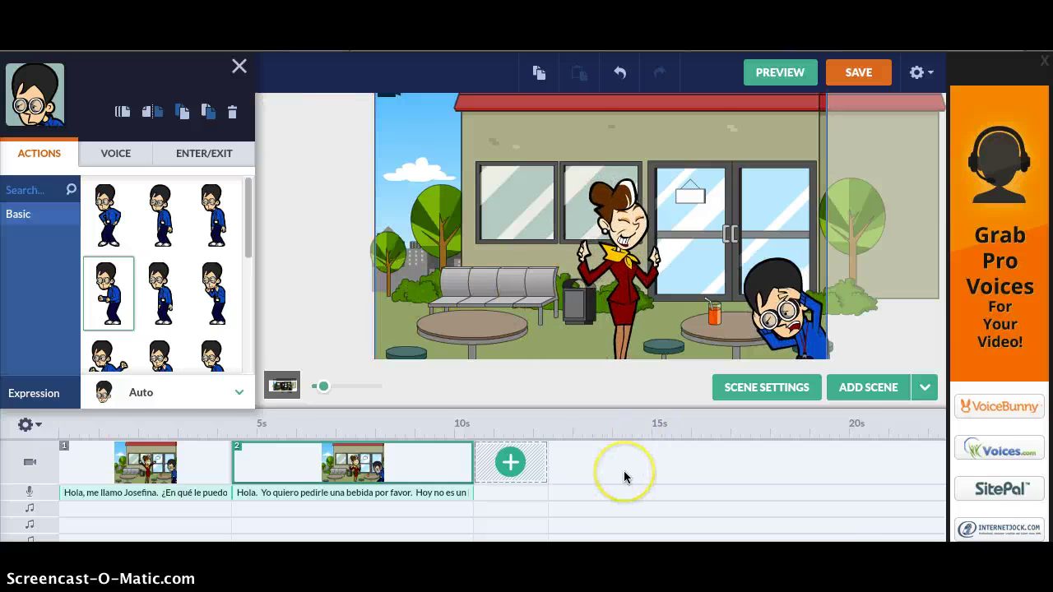
{"action": "scroll", "coordinate": [624, 476], "scroll_direction": "down", "scroll_amount": 1}
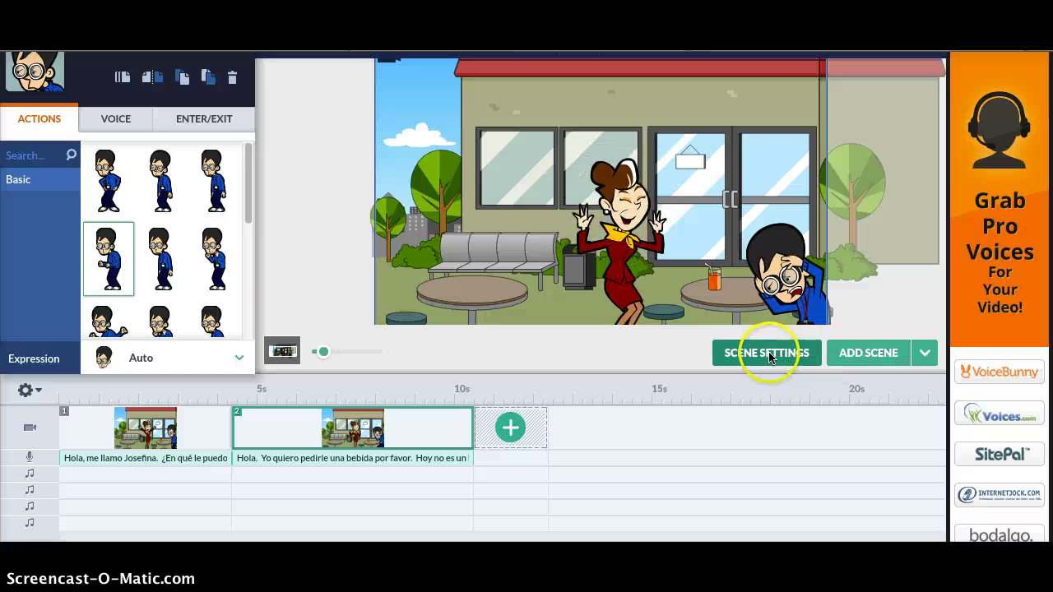
- Review scene 2's options, narration and composition settings (6.13s, no transition), then show text styles
{"action": "left_click", "coordinate": [767, 354]}
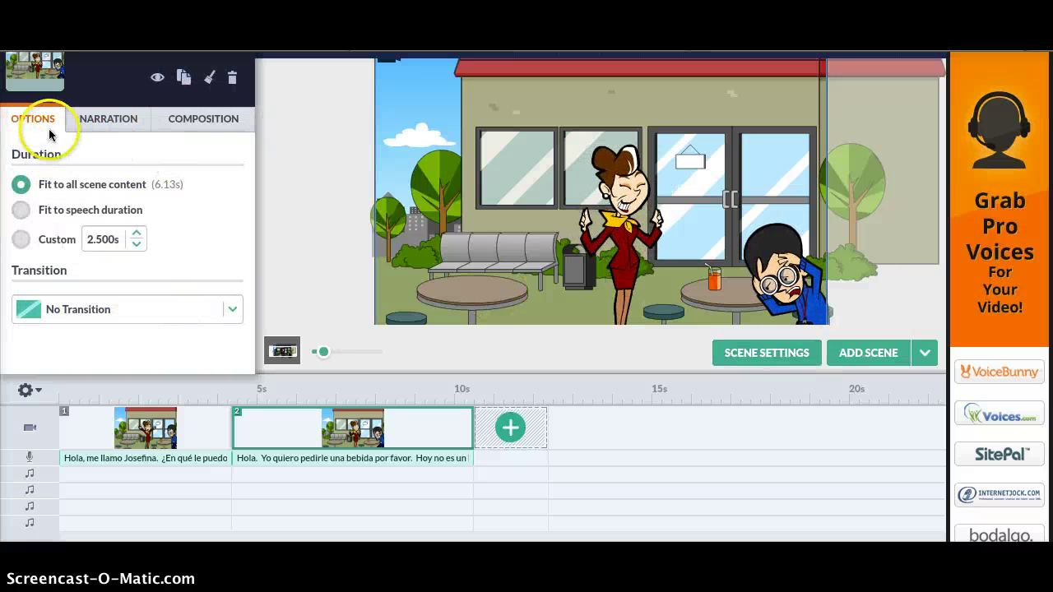
{"action": "left_click", "coordinate": [94, 122]}
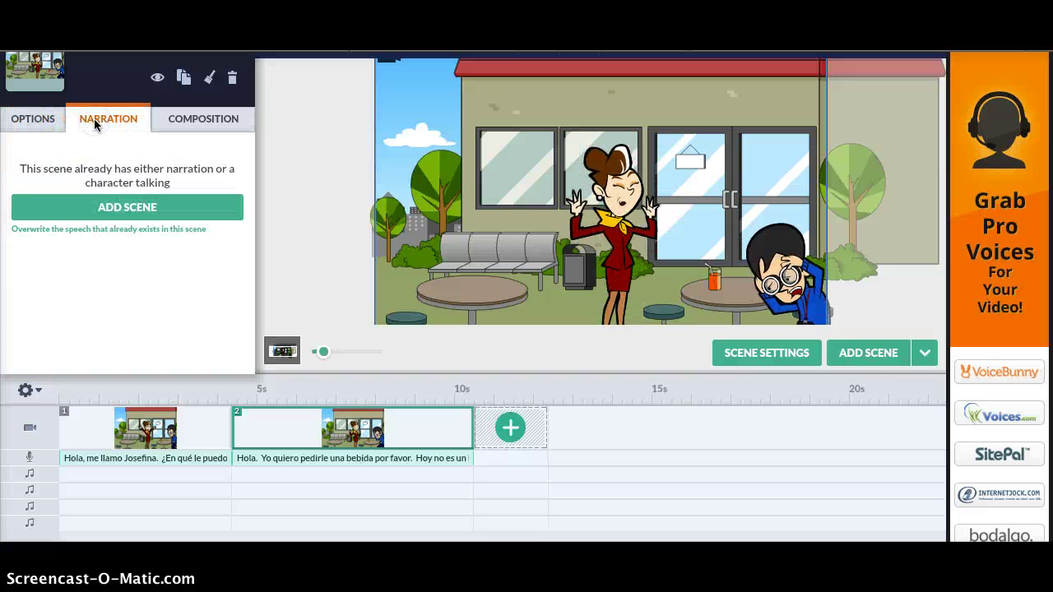
{"action": "left_click", "coordinate": [193, 121]}
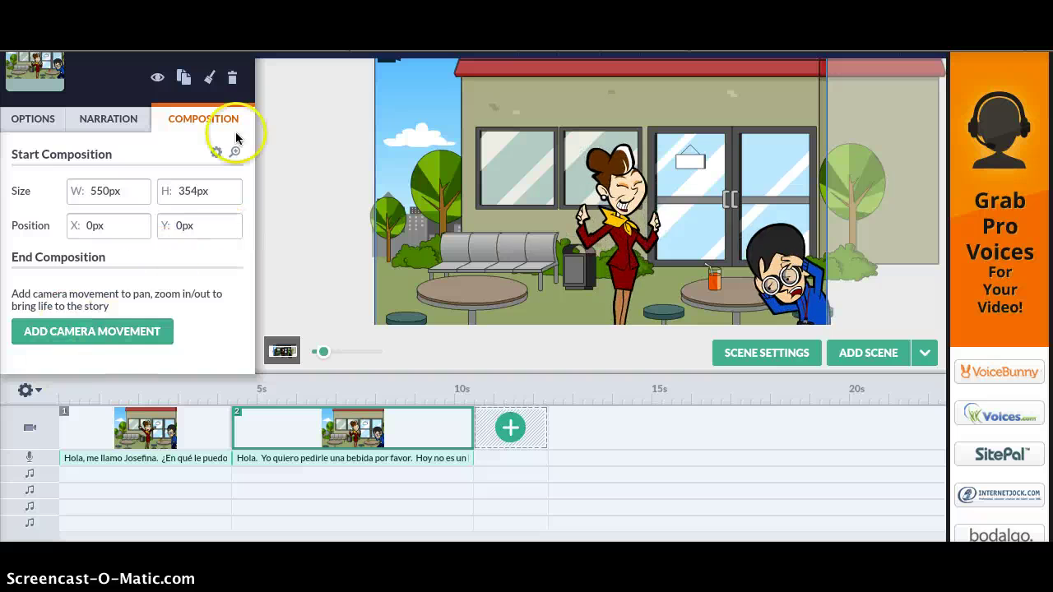
{"action": "left_click", "coordinate": [283, 156]}
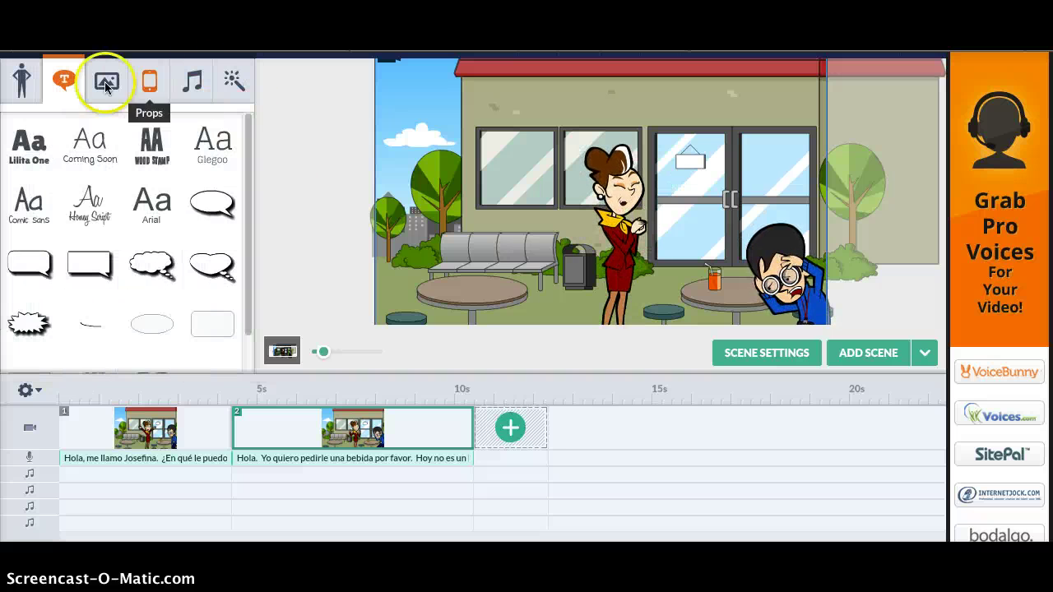
- Place the 'Winning Poke' playing-cards prop in front of the man and deselect it
{"action": "left_click", "coordinate": [161, 86]}
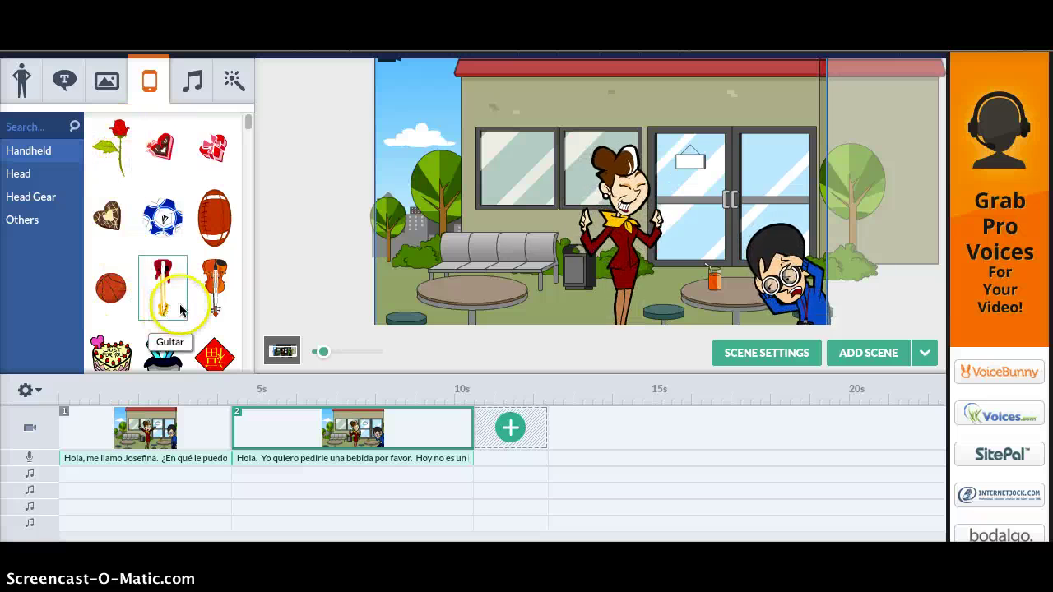
{"action": "left_click_drag", "start_coordinate": [245, 122], "coordinate": [246, 133]}
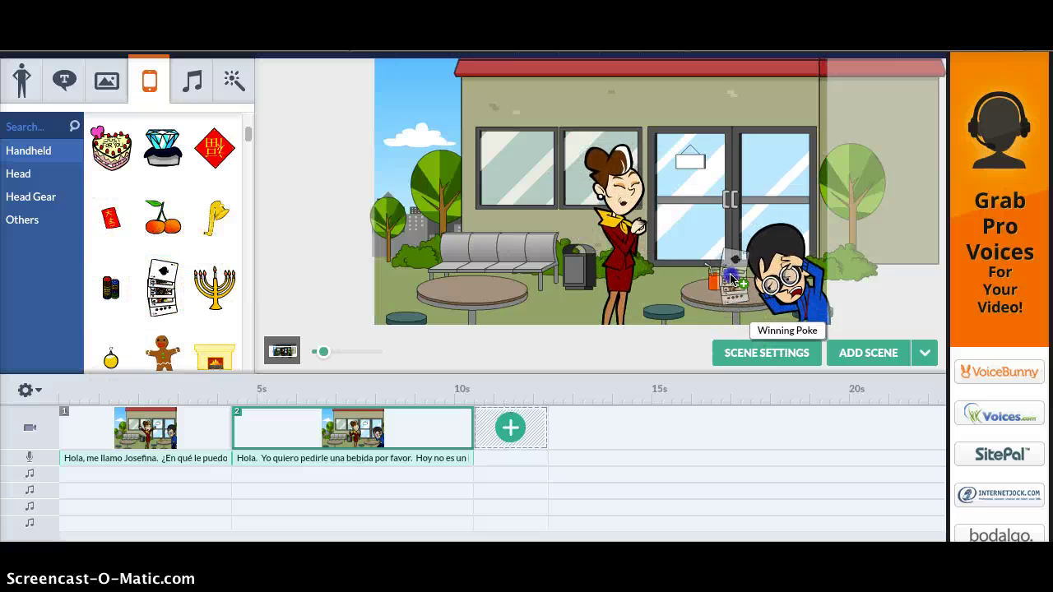
{"action": "left_click", "coordinate": [897, 280]}
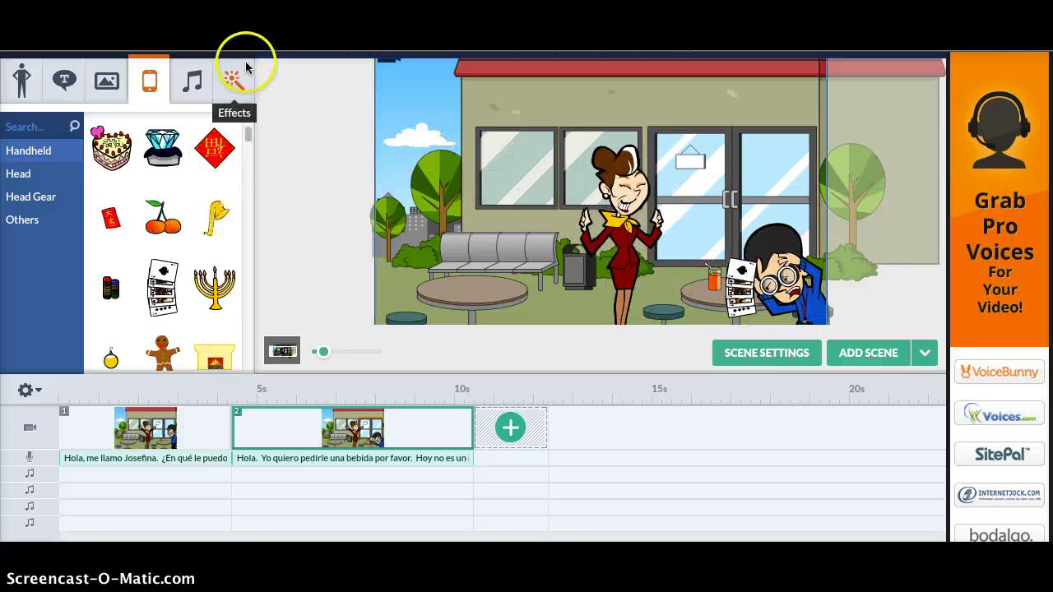
{"action": "left_click", "coordinate": [193, 88]}
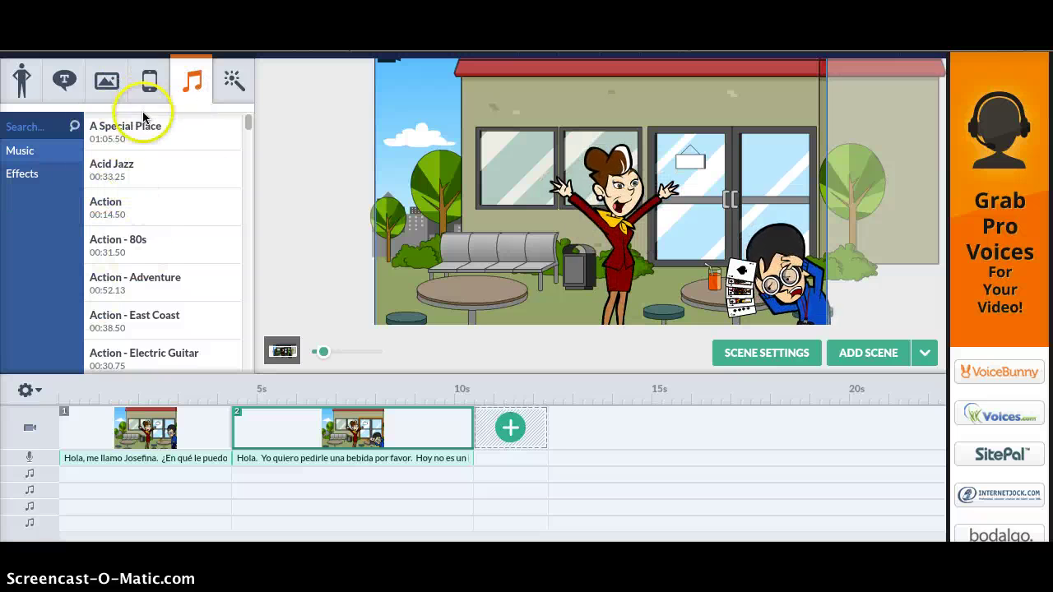
- Add the Acid Jazz music track at 00:04.38, 100% volume, and preview it
{"action": "left_click", "coordinate": [112, 172]}
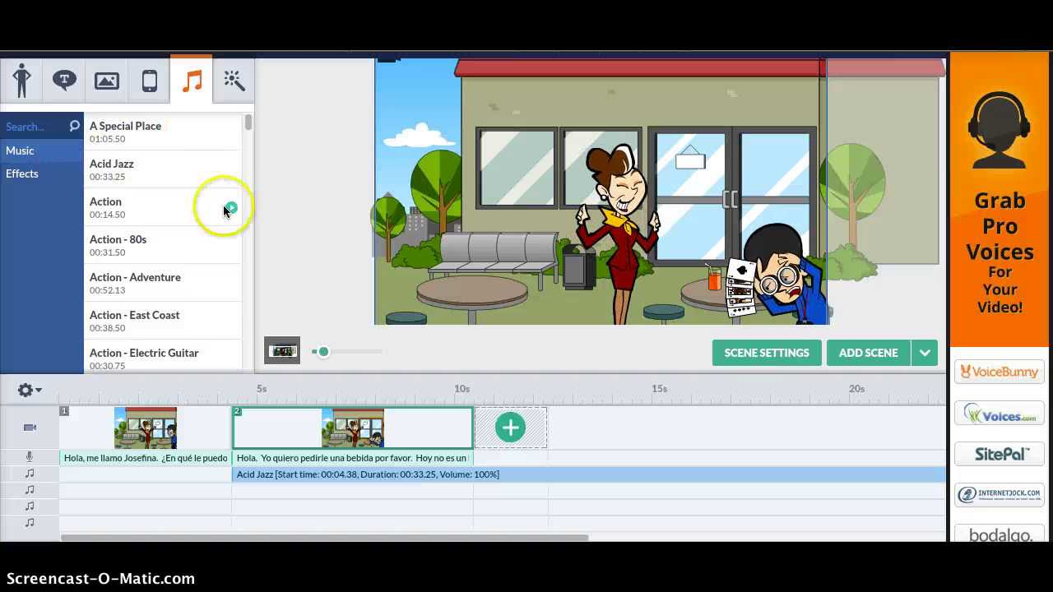
{"action": "left_click", "coordinate": [232, 170]}
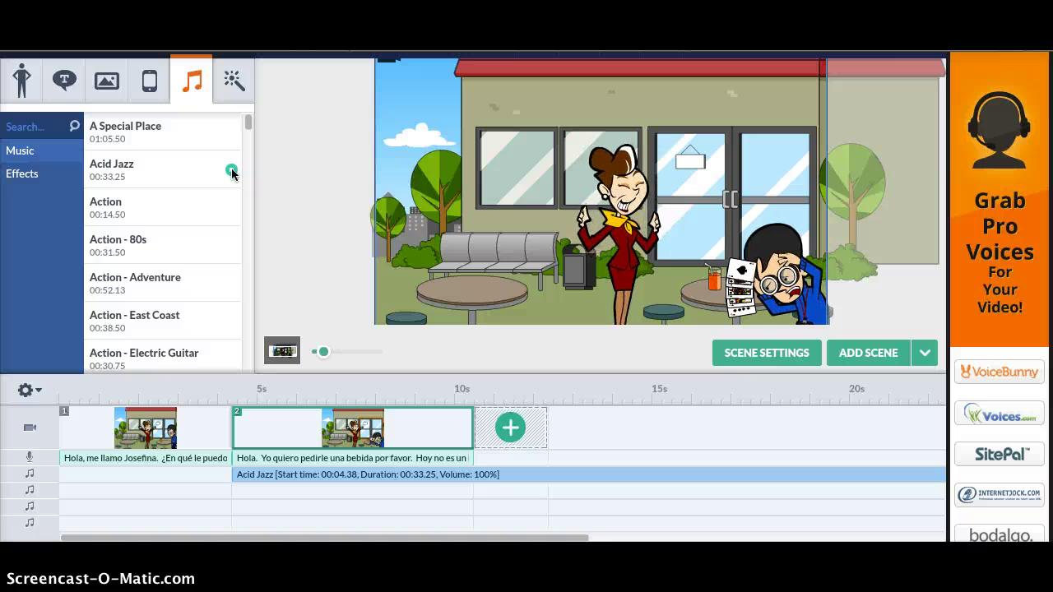
{"action": "left_click", "coordinate": [232, 171]}
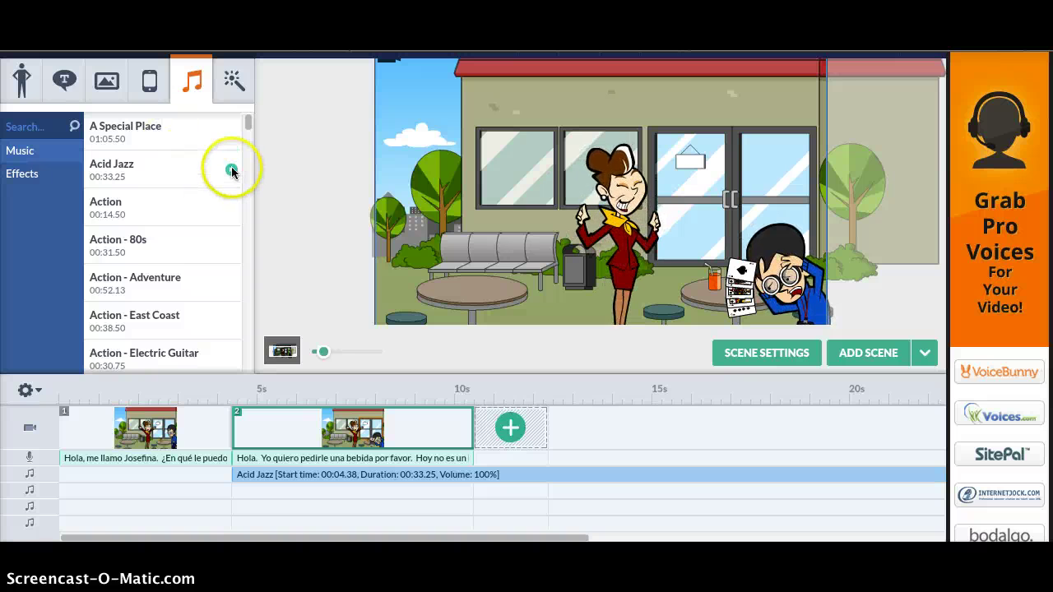
{"action": "left_click", "coordinate": [232, 79]}
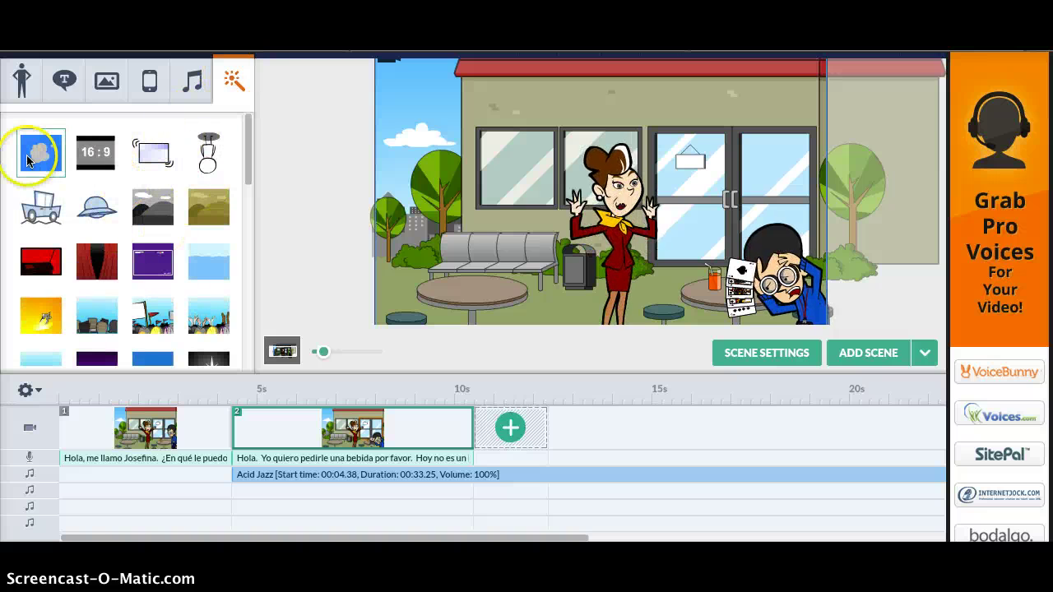
- Add an upside-down flip, a smoke cloud and a red curtain effect to scene 2
{"action": "left_click", "coordinate": [211, 157]}
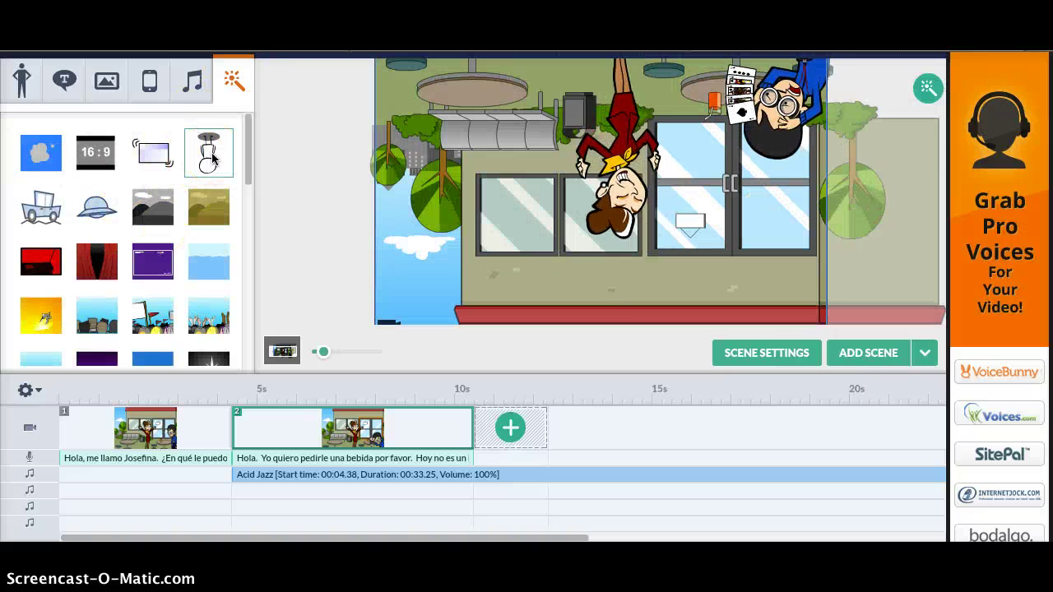
{"action": "left_click", "coordinate": [150, 153]}
{"action": "left_click", "coordinate": [207, 158]}
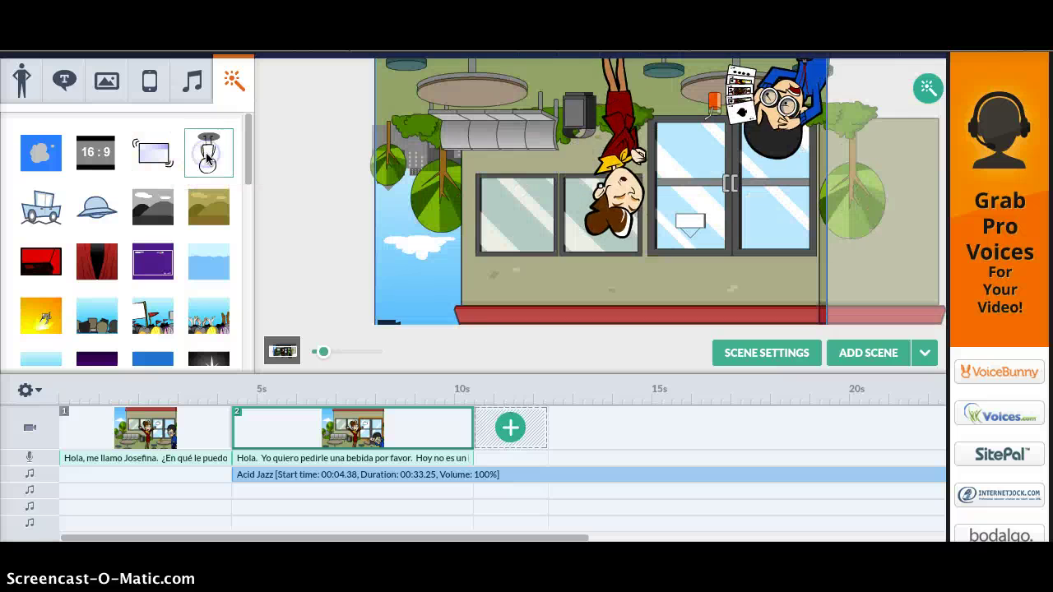
{"action": "left_click", "coordinate": [68, 154]}
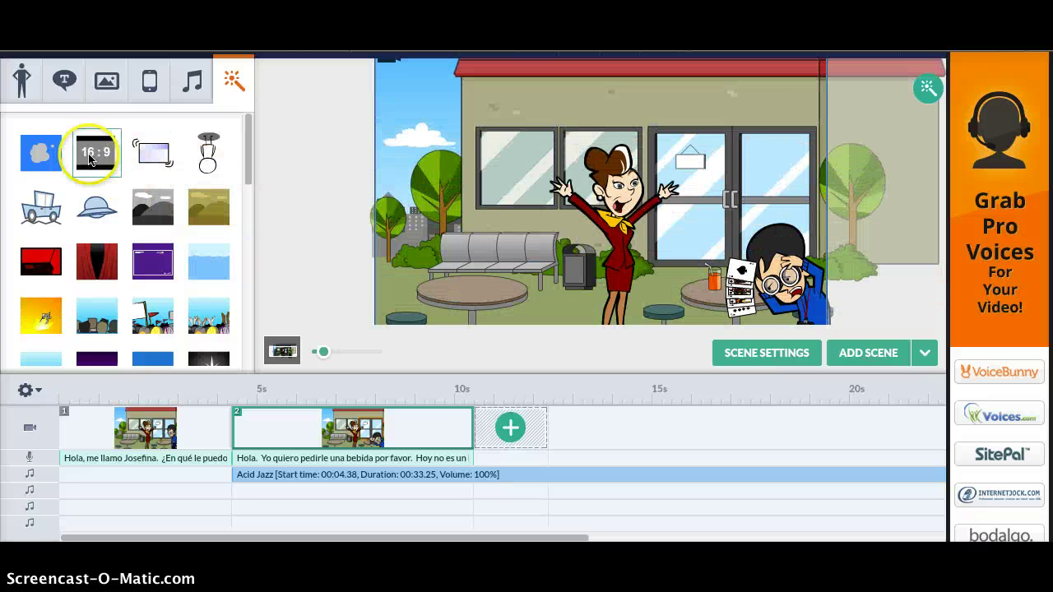
{"action": "left_click", "coordinate": [32, 154]}
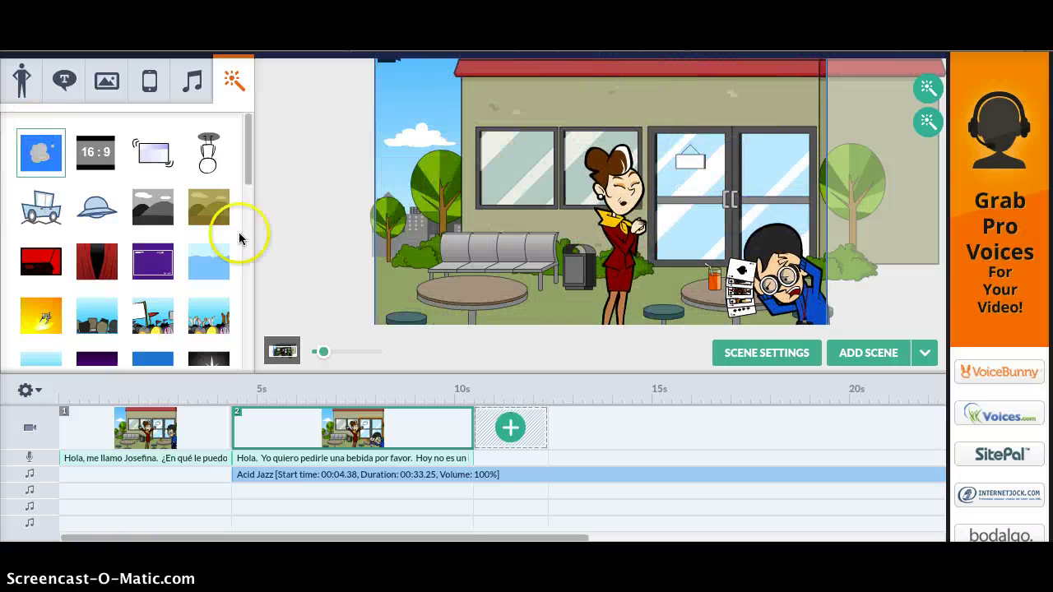
{"action": "left_click", "coordinate": [98, 261]}
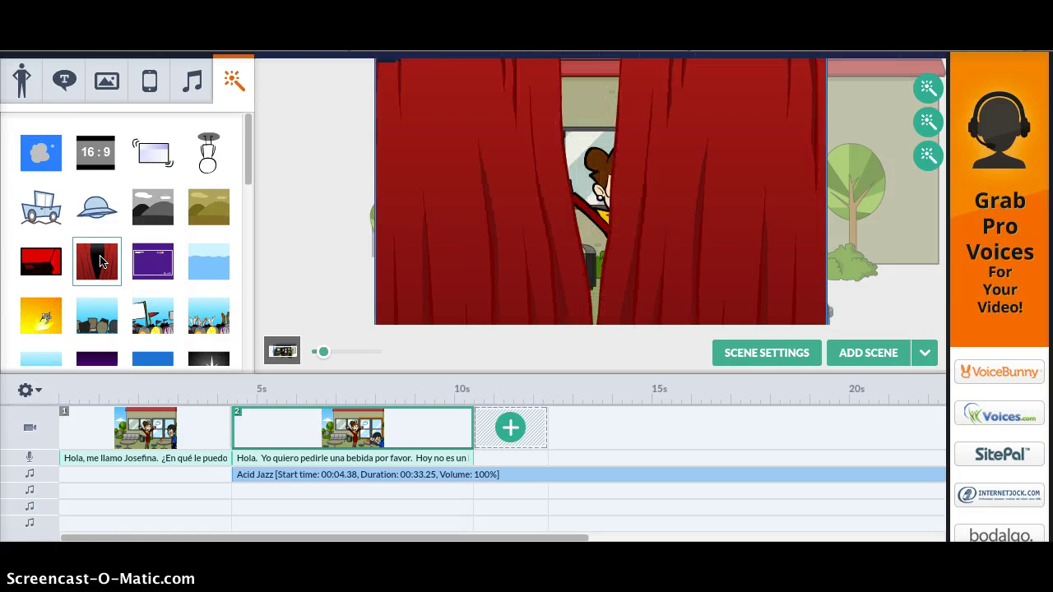
{"action": "left_click", "coordinate": [23, 82]}
{"action": "scroll", "coordinate": [738, 352], "scroll_direction": "up", "scroll_amount": 1}
{"action": "left_click", "coordinate": [861, 77]}
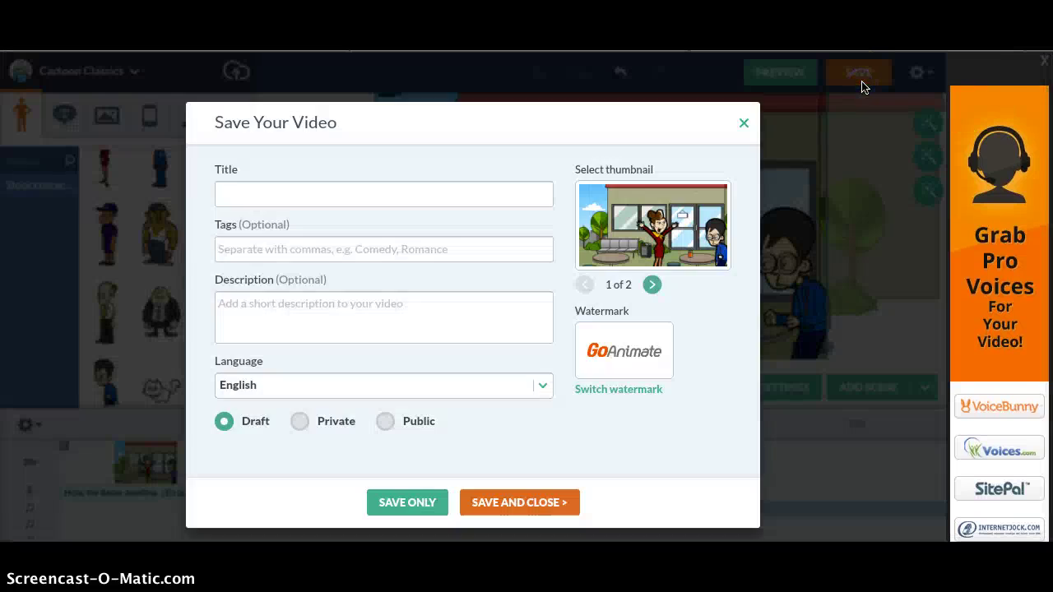
{"action": "left_click", "coordinate": [744, 125]}
{"action": "left_click", "coordinate": [777, 73]}
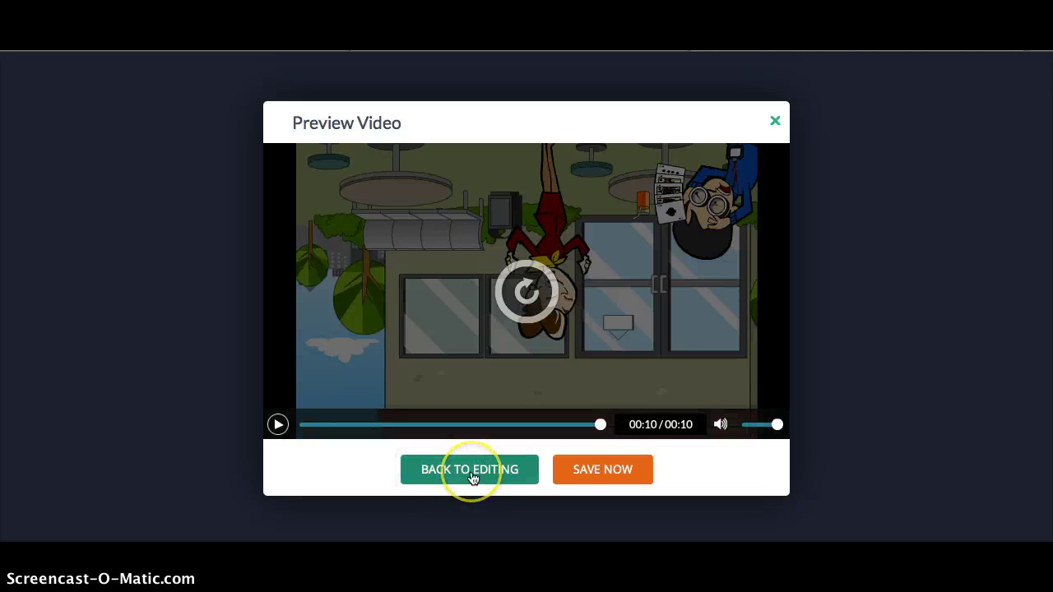
- Back in the editor, remove the Acid Jazz track from the timeline
{"action": "left_click", "coordinate": [466, 475]}
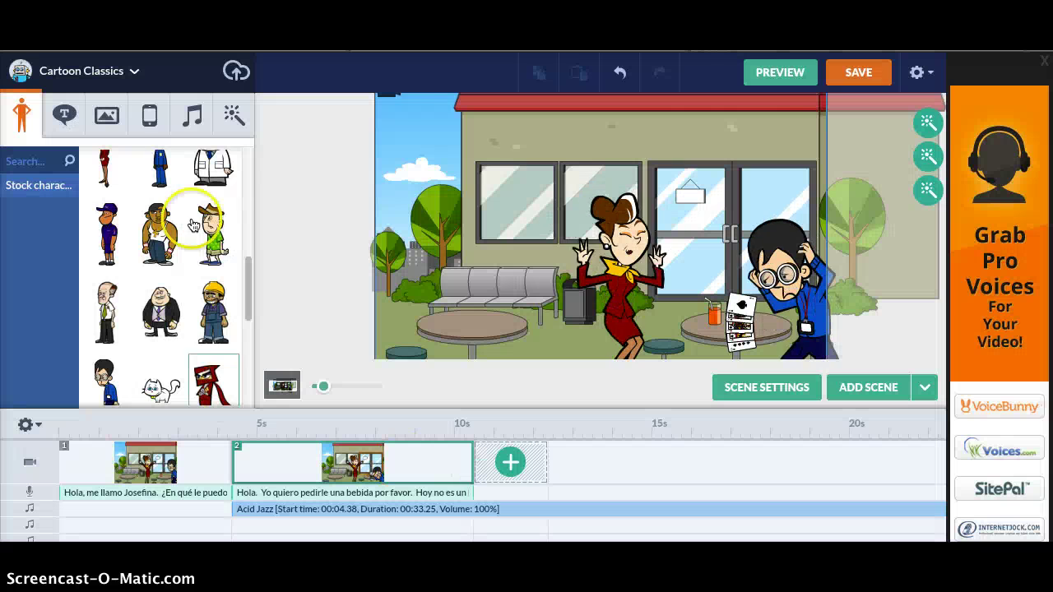
{"action": "left_click", "coordinate": [185, 116]}
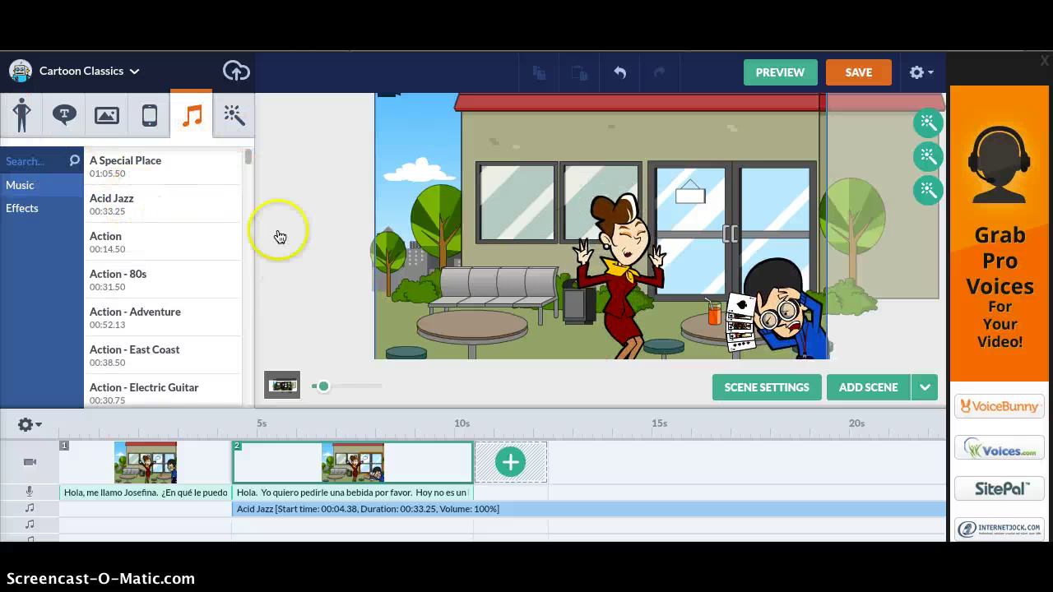
{"action": "right_click", "coordinate": [319, 510]}
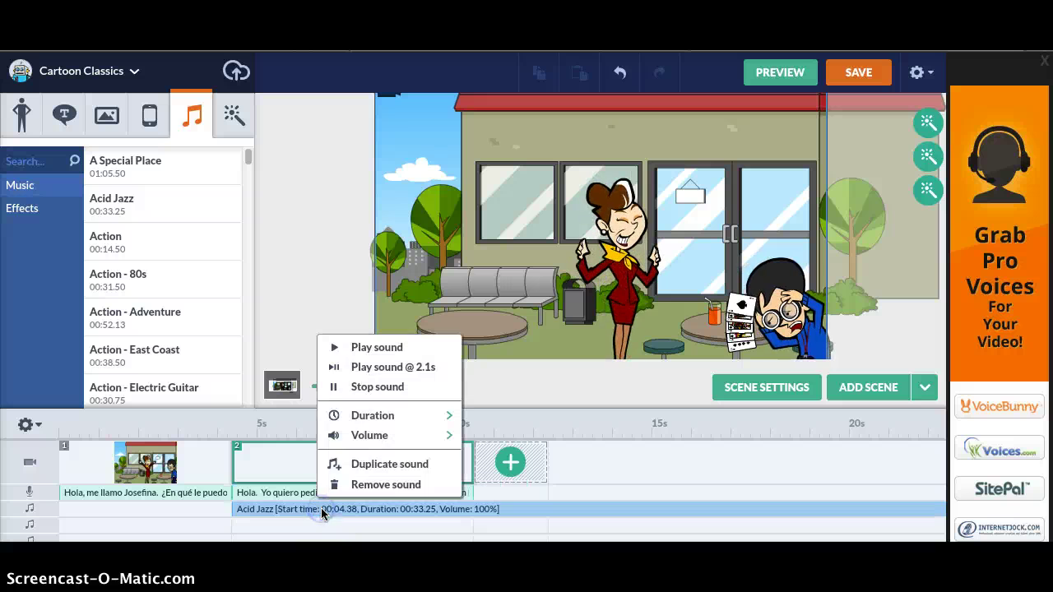
{"action": "left_click", "coordinate": [355, 485]}
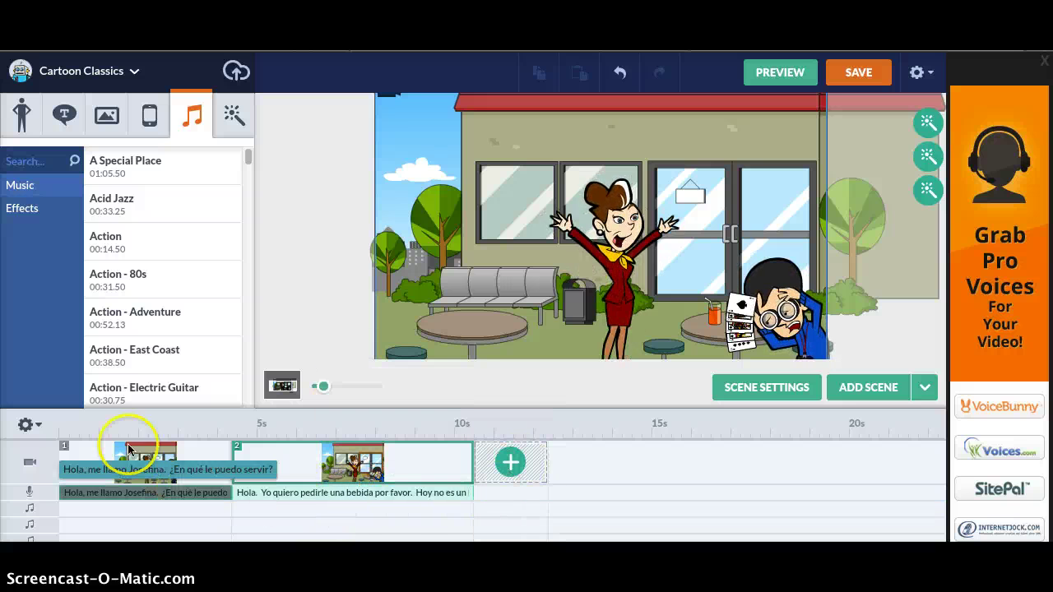
- Check scene 2's Duration options and dismiss them without changes
{"action": "left_click", "coordinate": [152, 120]}
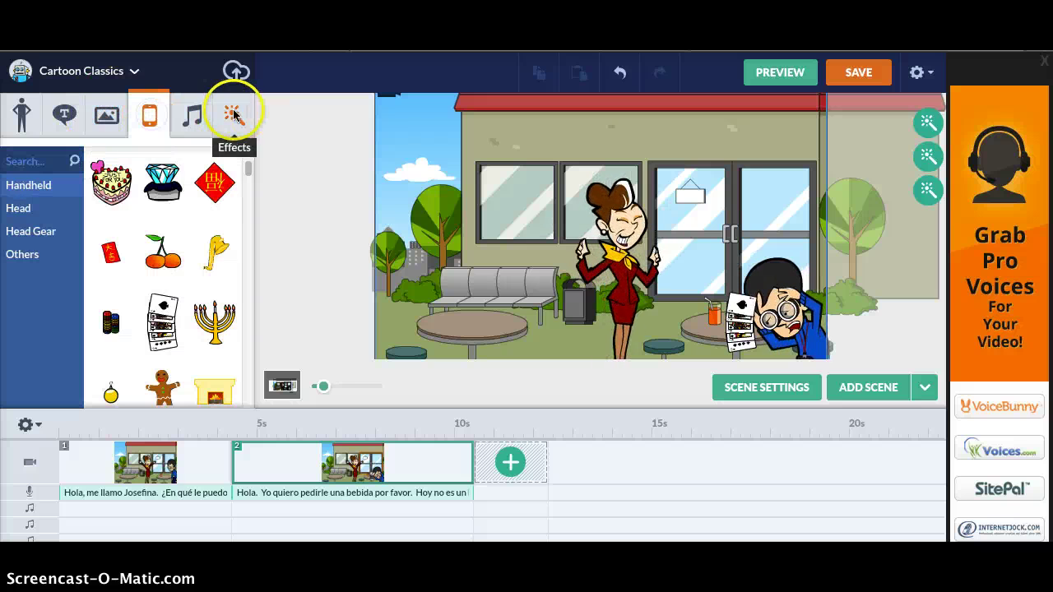
{"action": "left_click", "coordinate": [233, 115]}
{"action": "scroll", "coordinate": [580, 485], "scroll_direction": "down", "scroll_amount": 1}
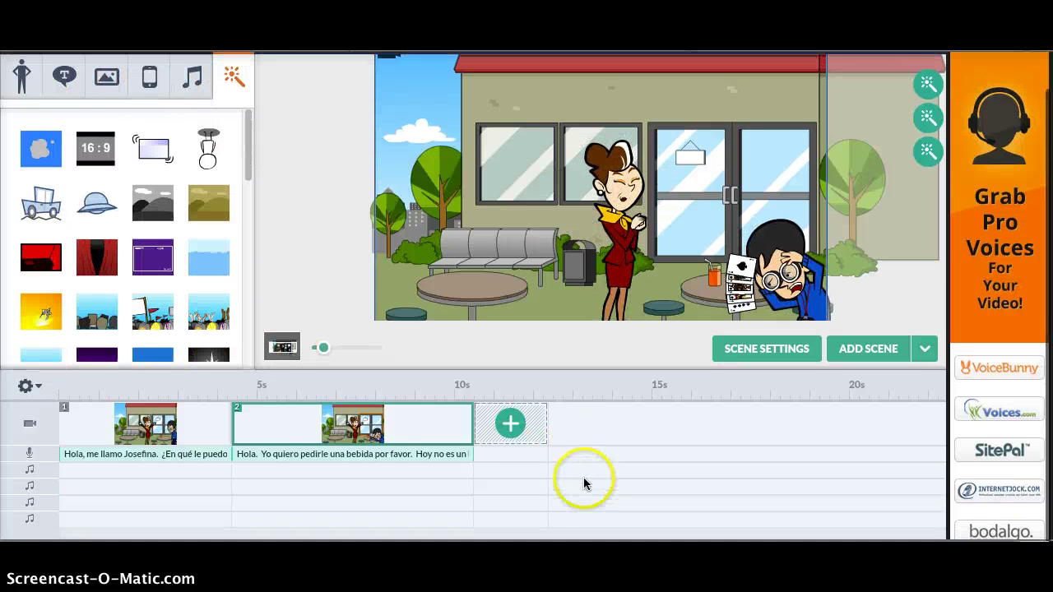
{"action": "right_click", "coordinate": [250, 423]}
{"action": "mouse_move", "coordinate": [306, 370]}
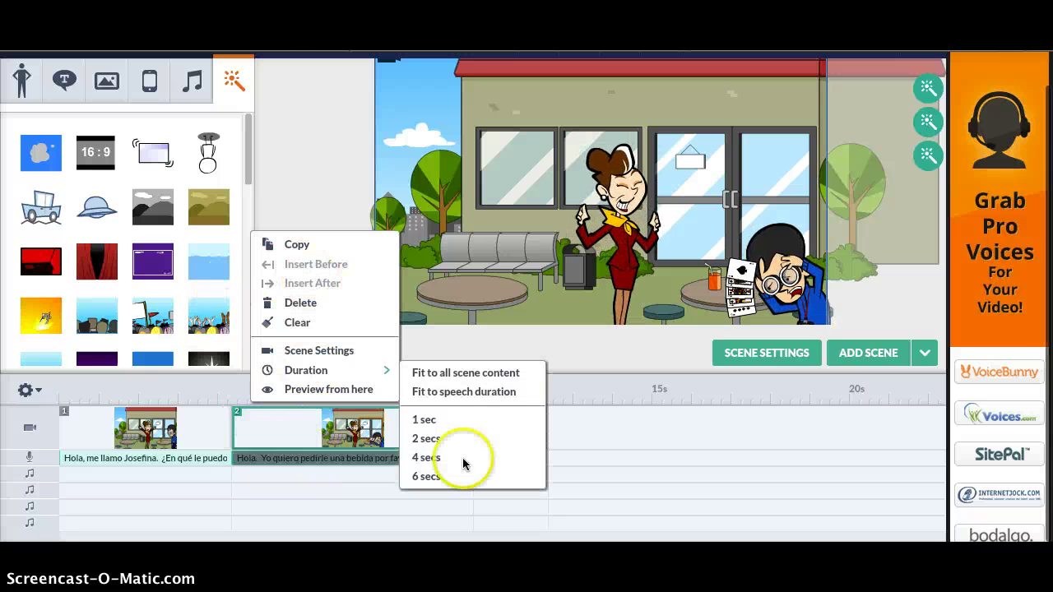
{"action": "left_click", "coordinate": [646, 440]}
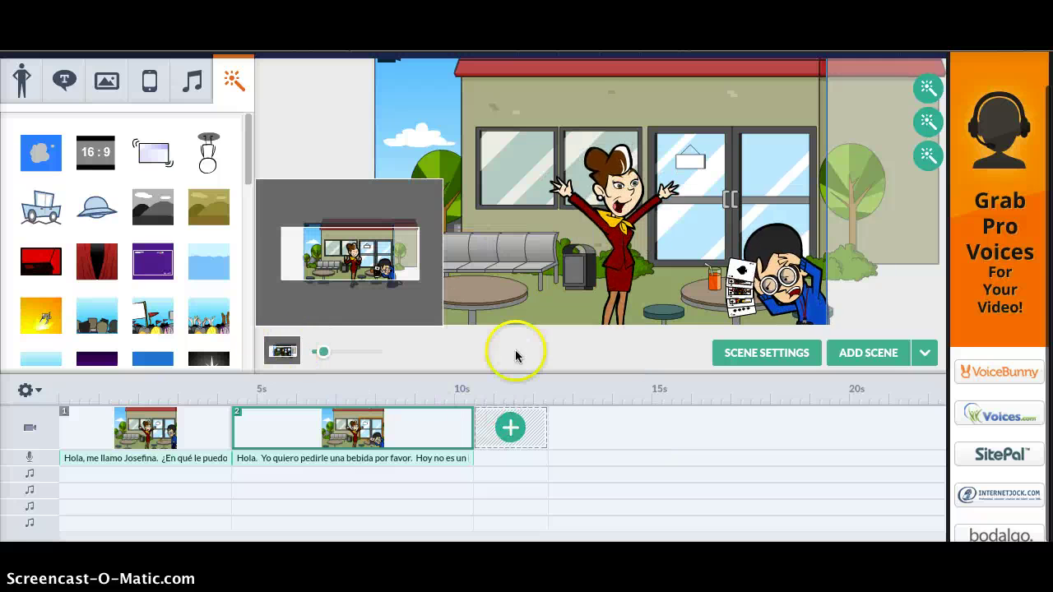
{"action": "scroll", "coordinate": [656, 451], "scroll_direction": "up", "scroll_amount": 1}
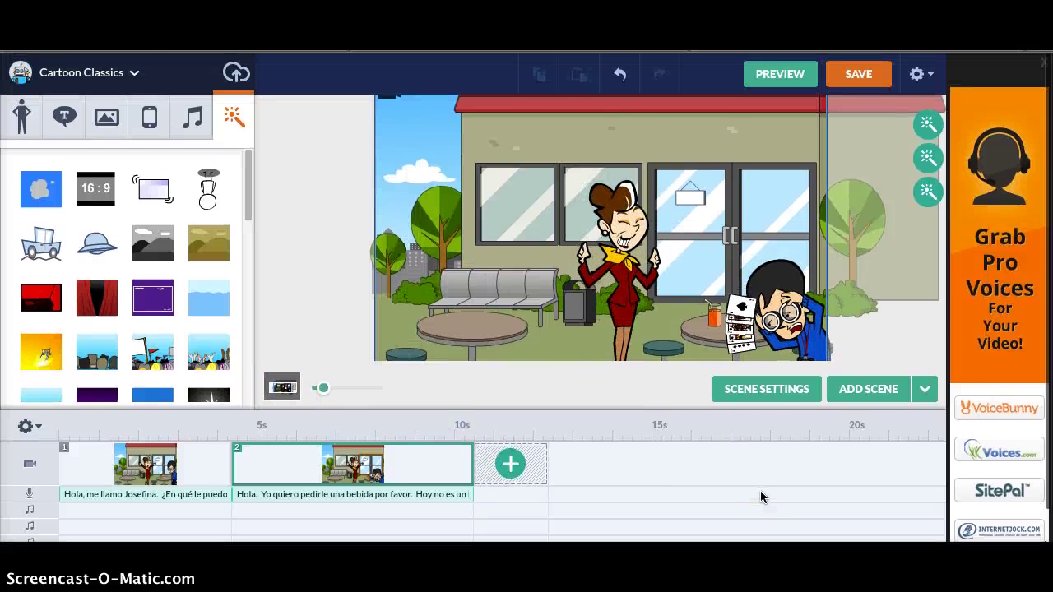
{"action": "left_click", "coordinate": [778, 74]}
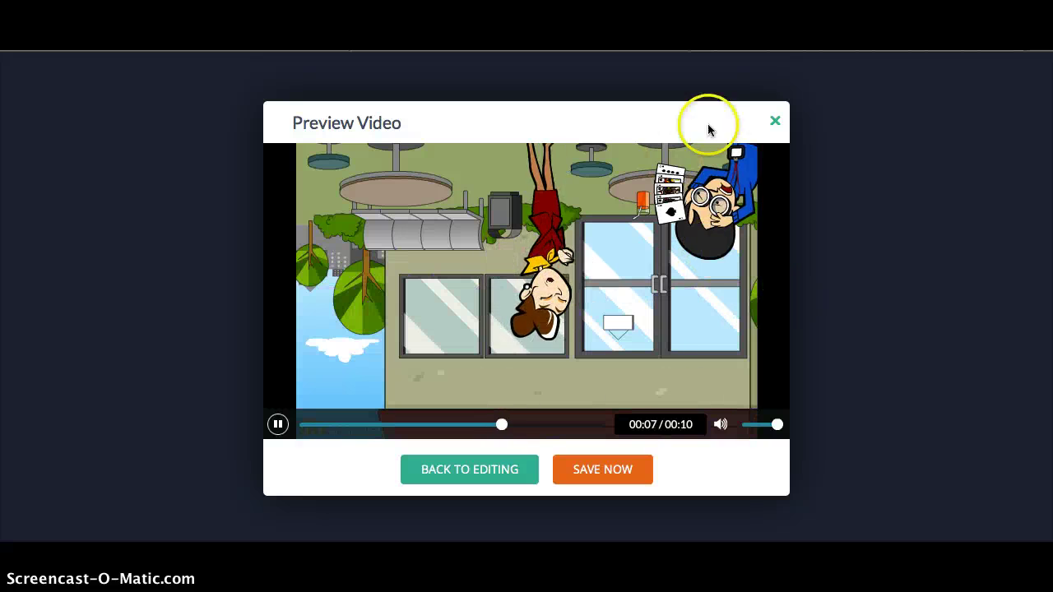
{"action": "left_click", "coordinate": [472, 468]}
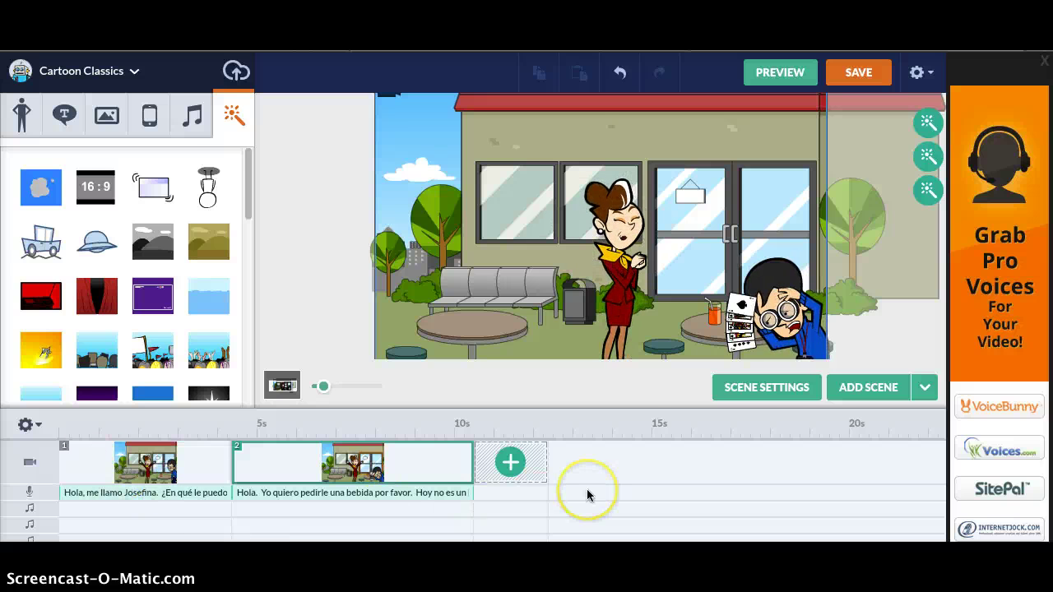
- Delete the third, second and first effects from scene 2, curtain included
{"action": "scroll", "coordinate": [587, 495], "scroll_direction": "down", "scroll_amount": 1}
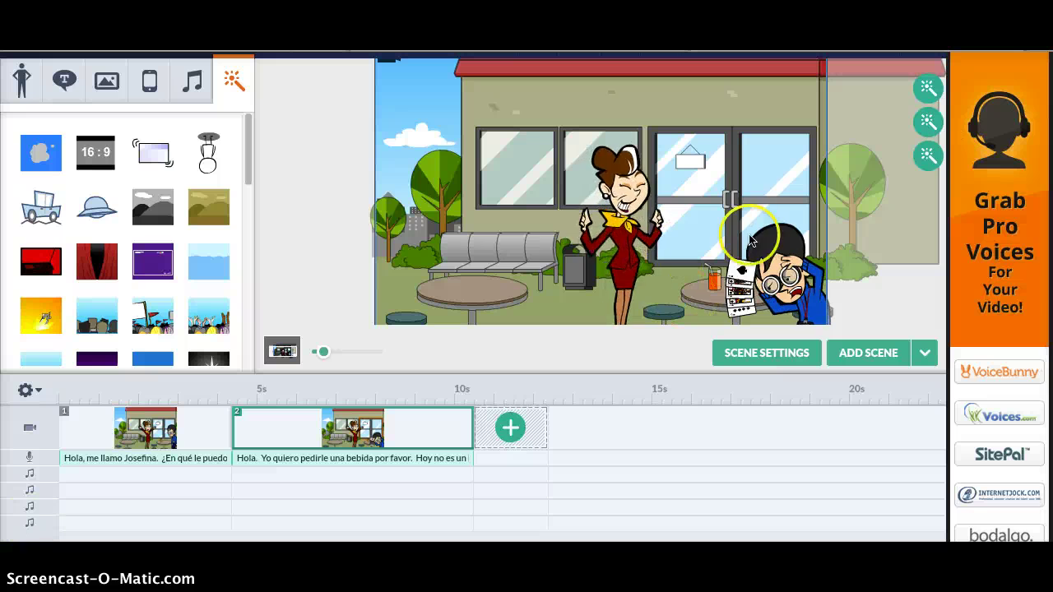
{"action": "left_click", "coordinate": [926, 153]}
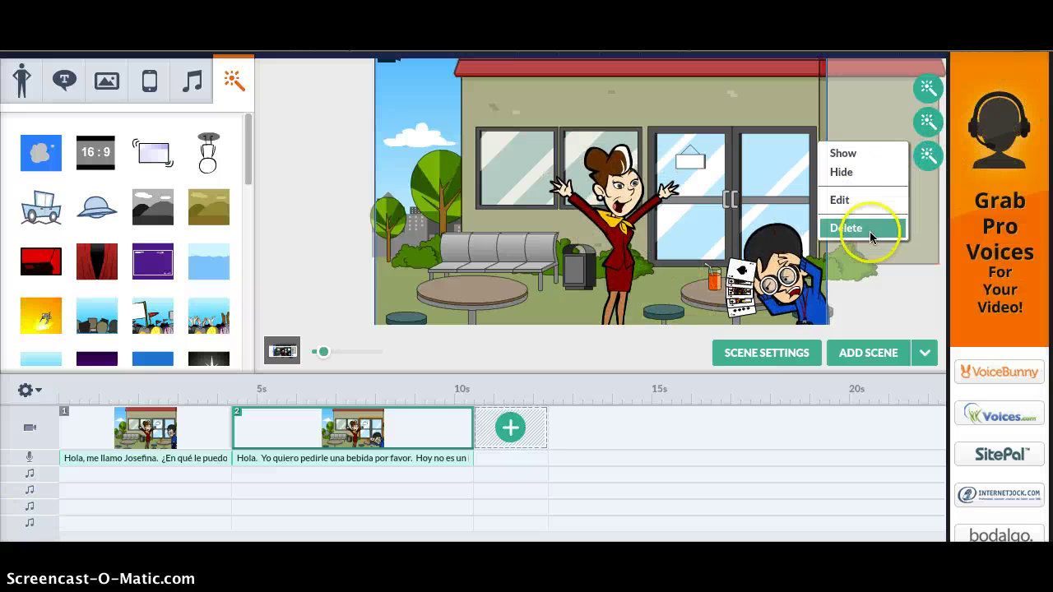
{"action": "left_click", "coordinate": [870, 234]}
{"action": "left_click", "coordinate": [929, 122]}
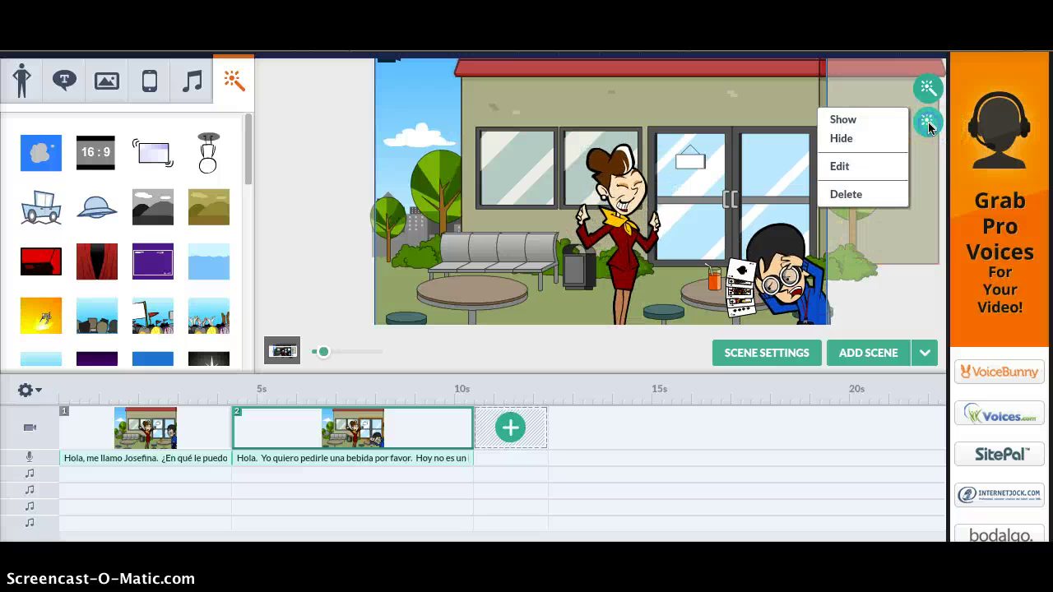
{"action": "left_click", "coordinate": [875, 194]}
{"action": "left_click", "coordinate": [928, 87]}
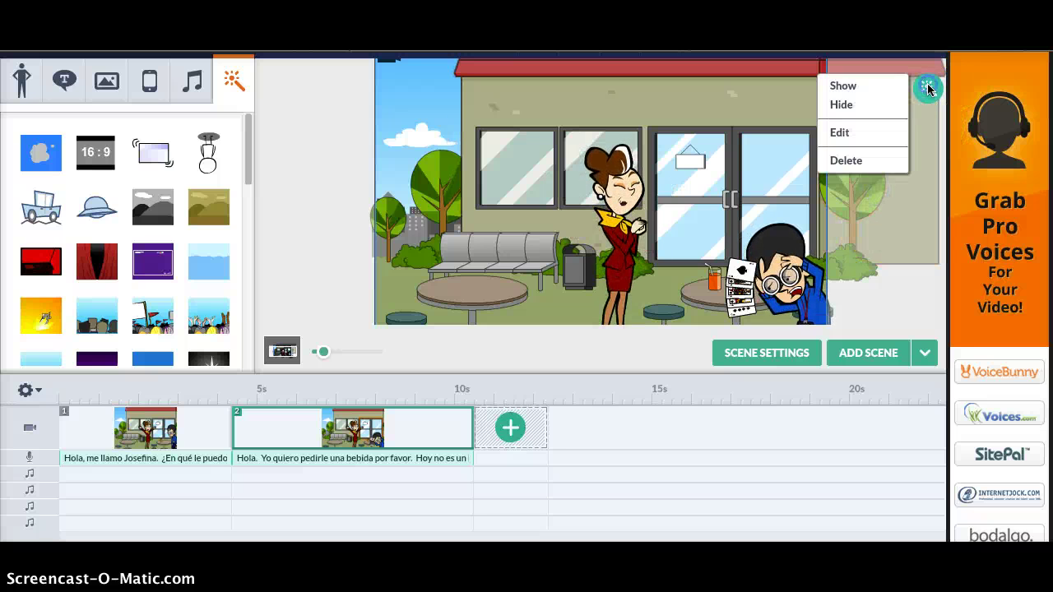
{"action": "left_click", "coordinate": [885, 156]}
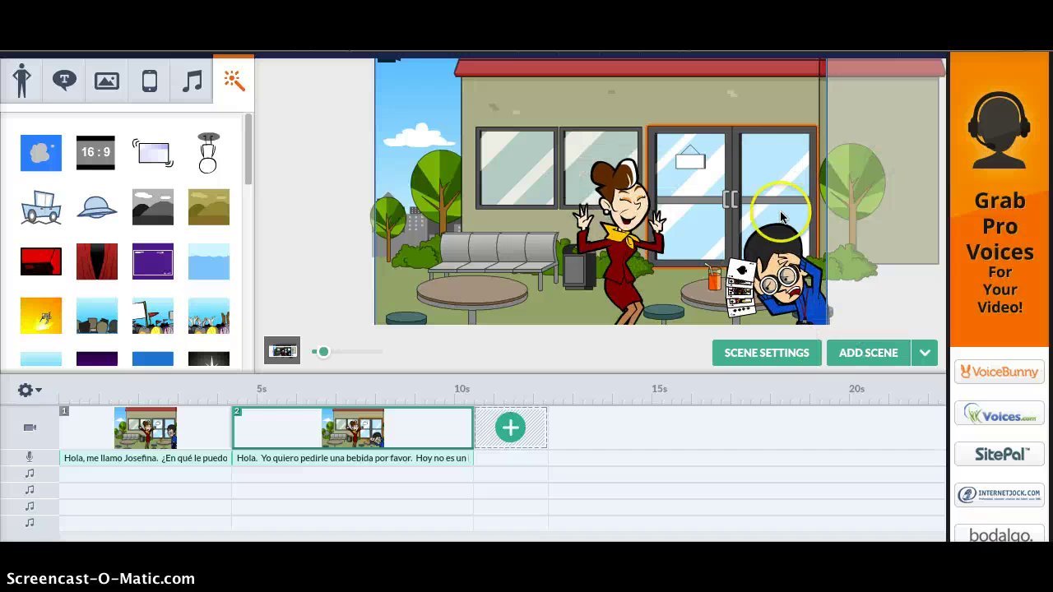
{"action": "scroll", "coordinate": [780, 260], "scroll_direction": "up", "scroll_amount": 1}
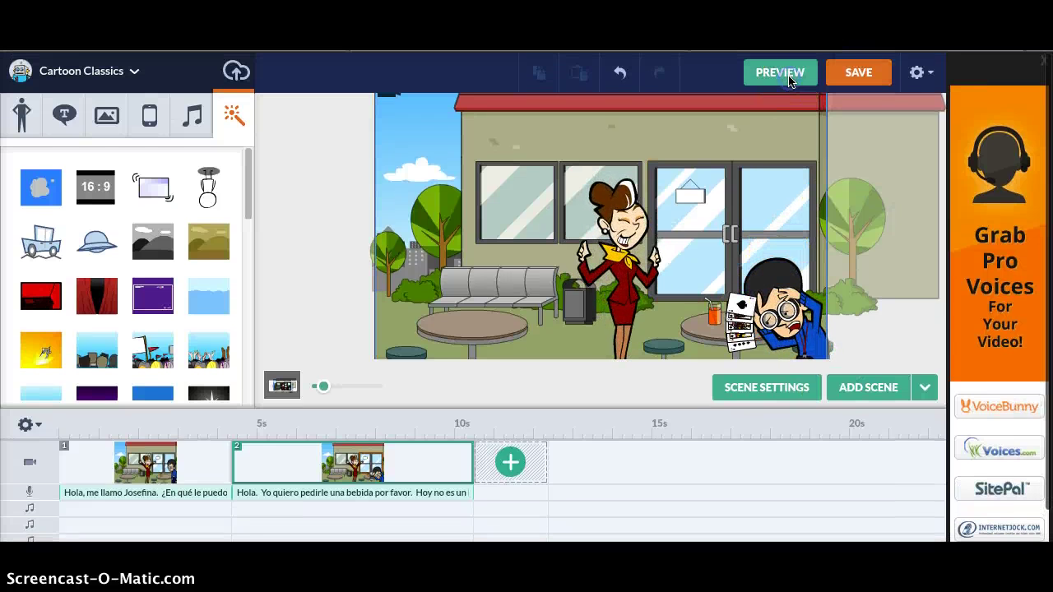
- Preview the effect-free cartoon, then bring up the Save Your Video form
{"action": "left_click", "coordinate": [788, 77]}
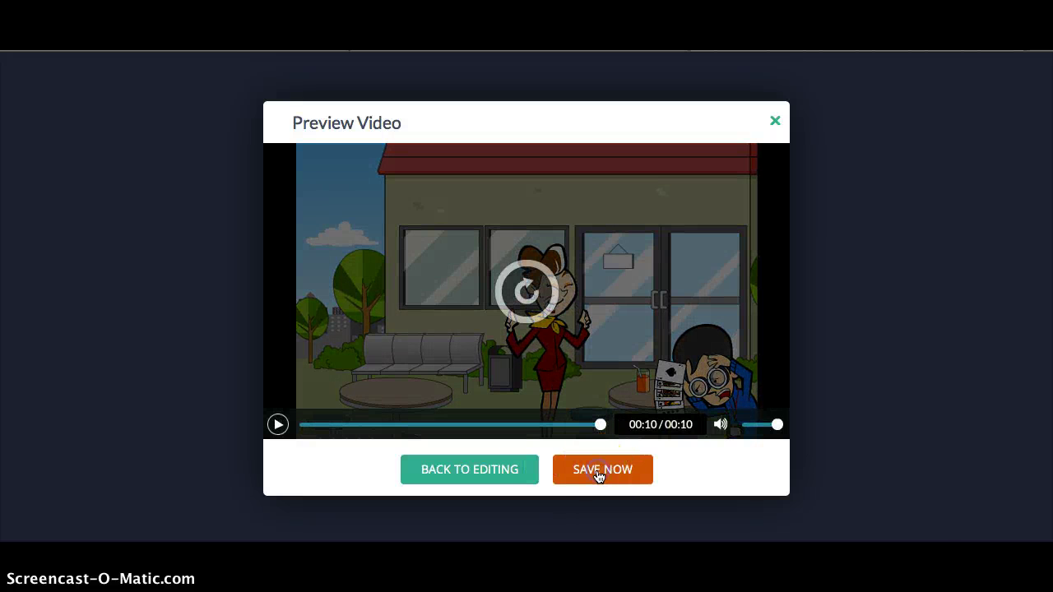
{"action": "left_click", "coordinate": [599, 470]}
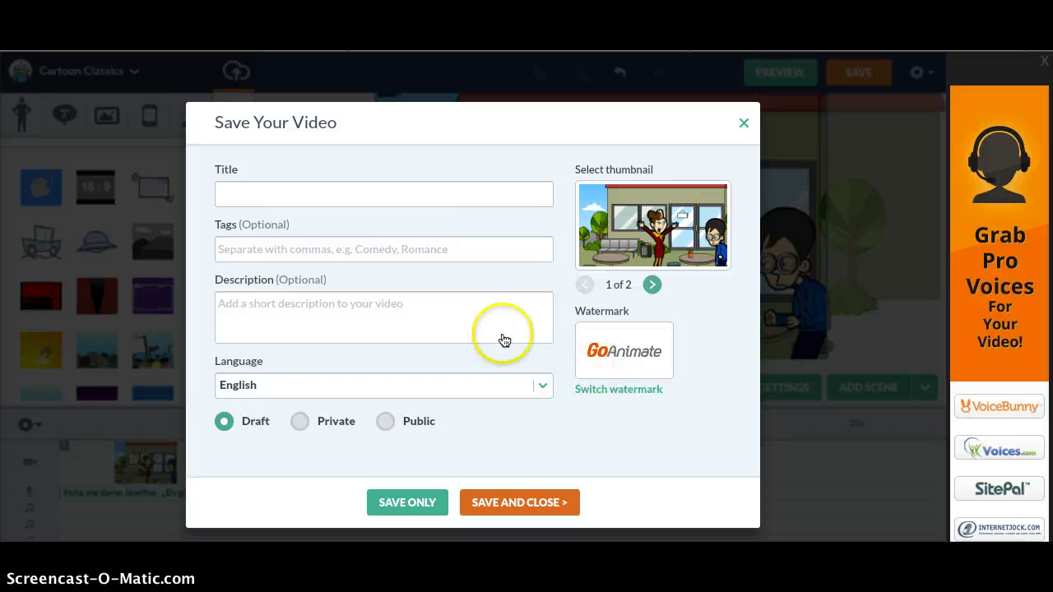
- Title the video 'El día malo', make it Public, and save and share it
{"action": "left_click", "coordinate": [302, 192]}
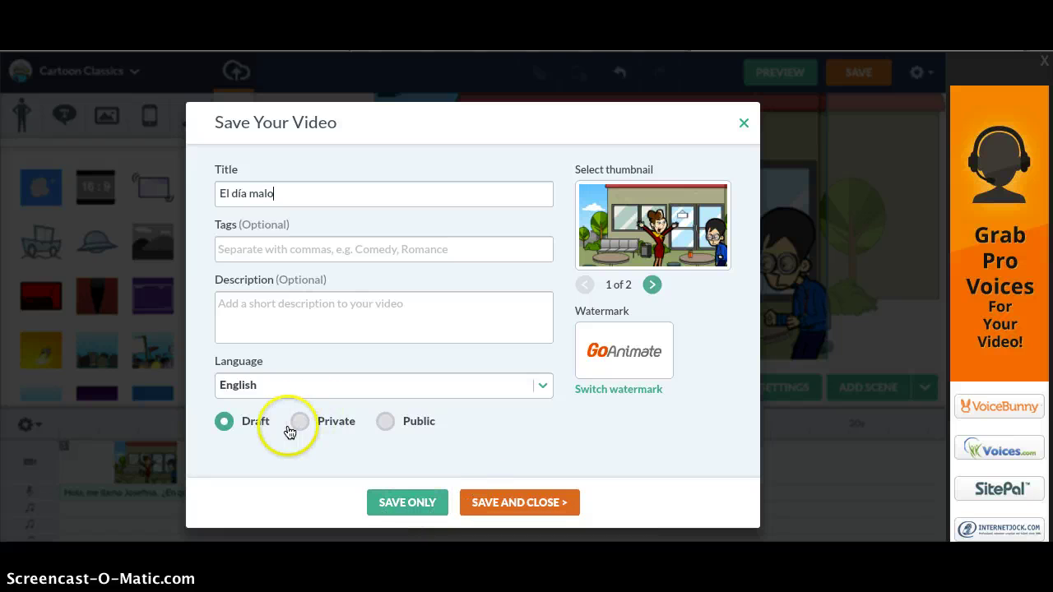
{"action": "left_click", "coordinate": [386, 426]}
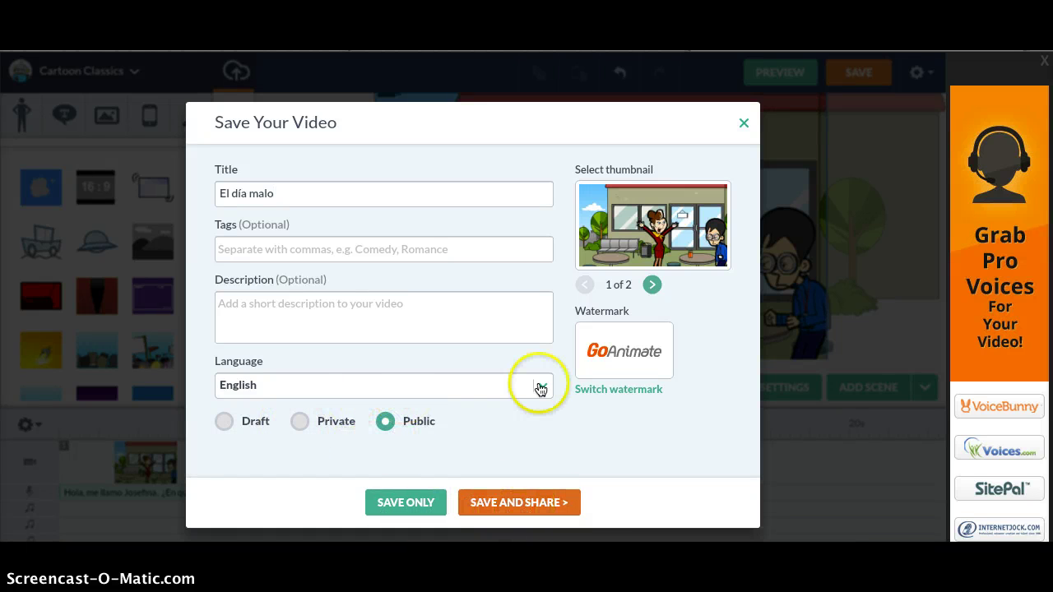
{"action": "left_click", "coordinate": [501, 509]}
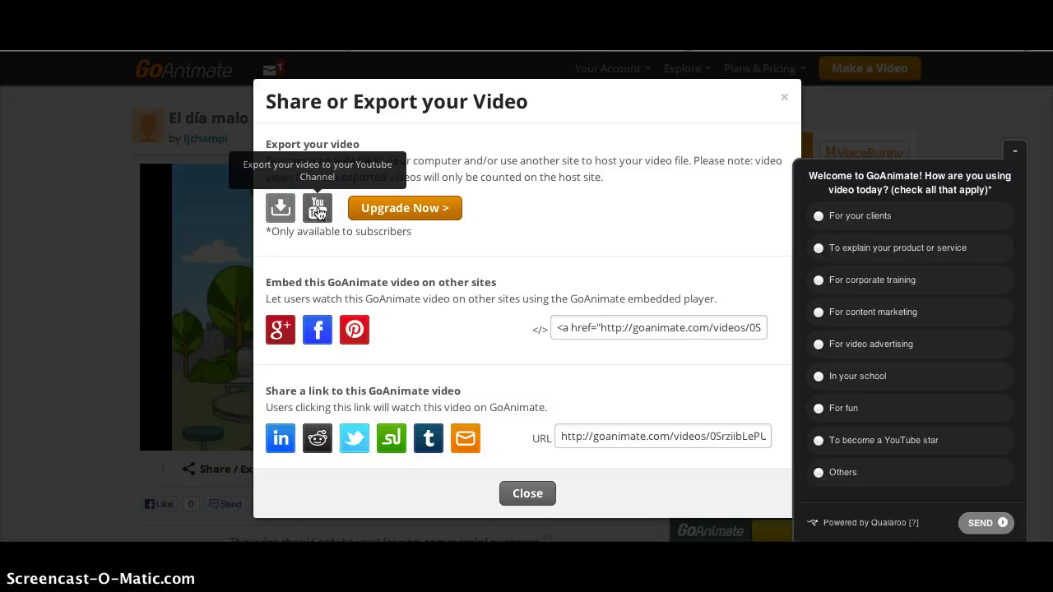
- Bring up the share options for 'El día malo' and select the entire iframe embed code
{"action": "left_click", "coordinate": [428, 340]}
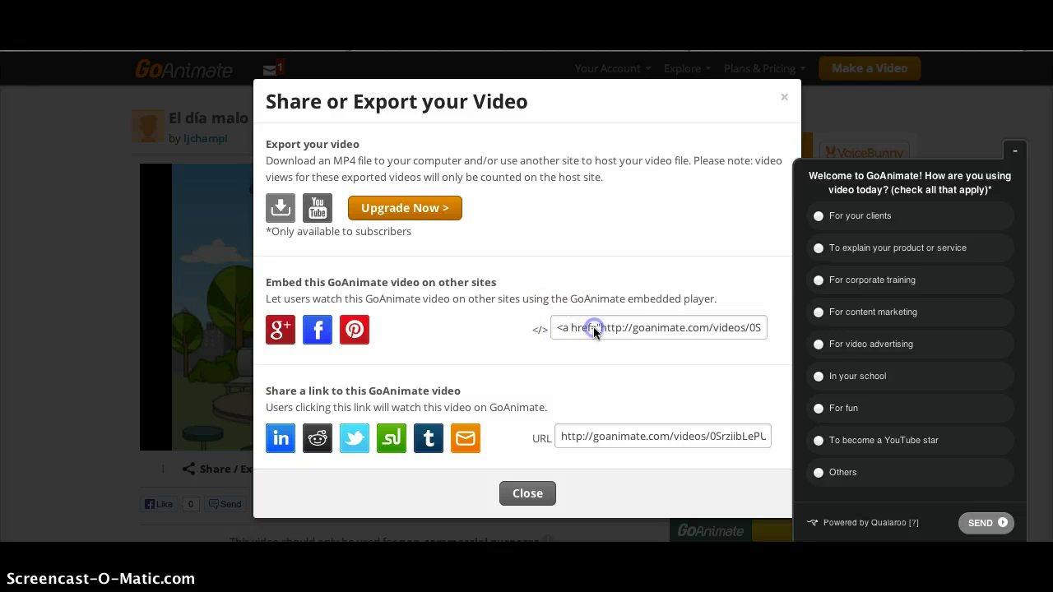
{"action": "left_click", "coordinate": [576, 364]}
{"action": "left_click_drag", "start_coordinate": [552, 326], "coordinate": [644, 328]}
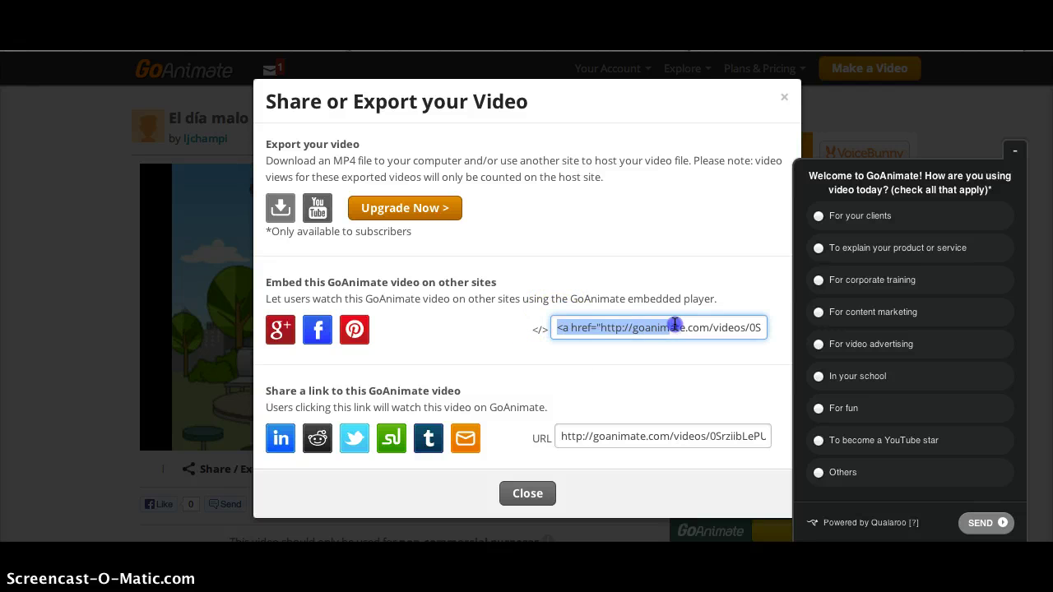
{"action": "left_click_drag", "start_coordinate": [779, 340], "coordinate": [785, 341]}
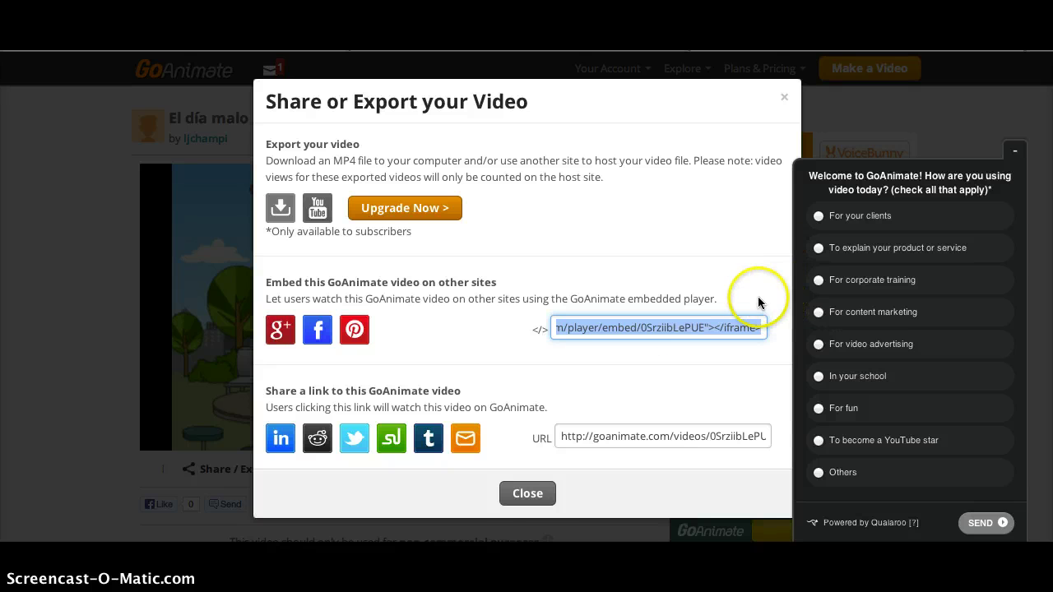
- Close the Share or Export dialog to reveal the public 'El día malo' video page
{"action": "left_click", "coordinate": [527, 493]}
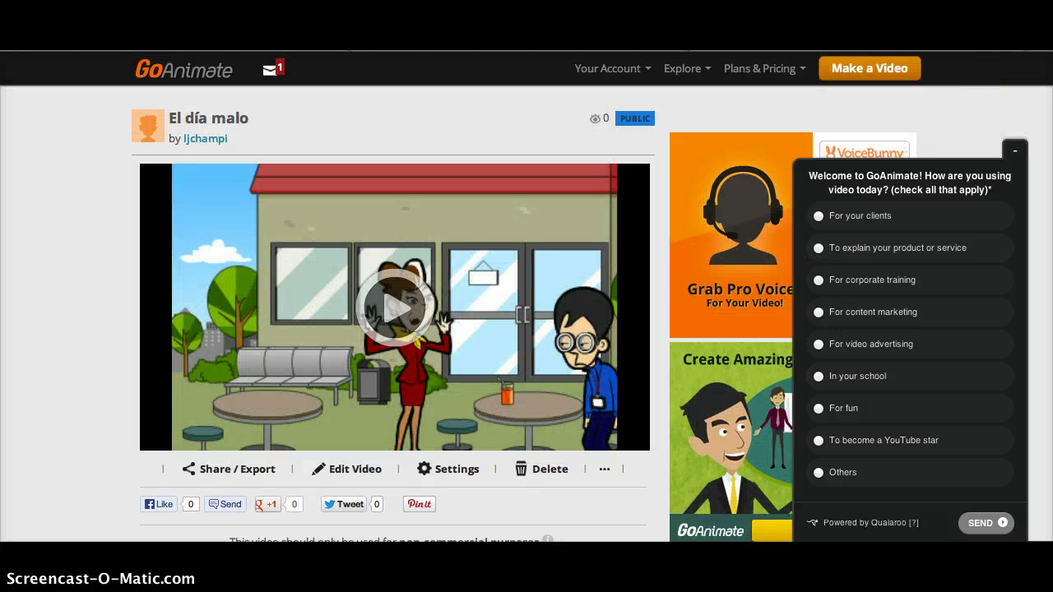